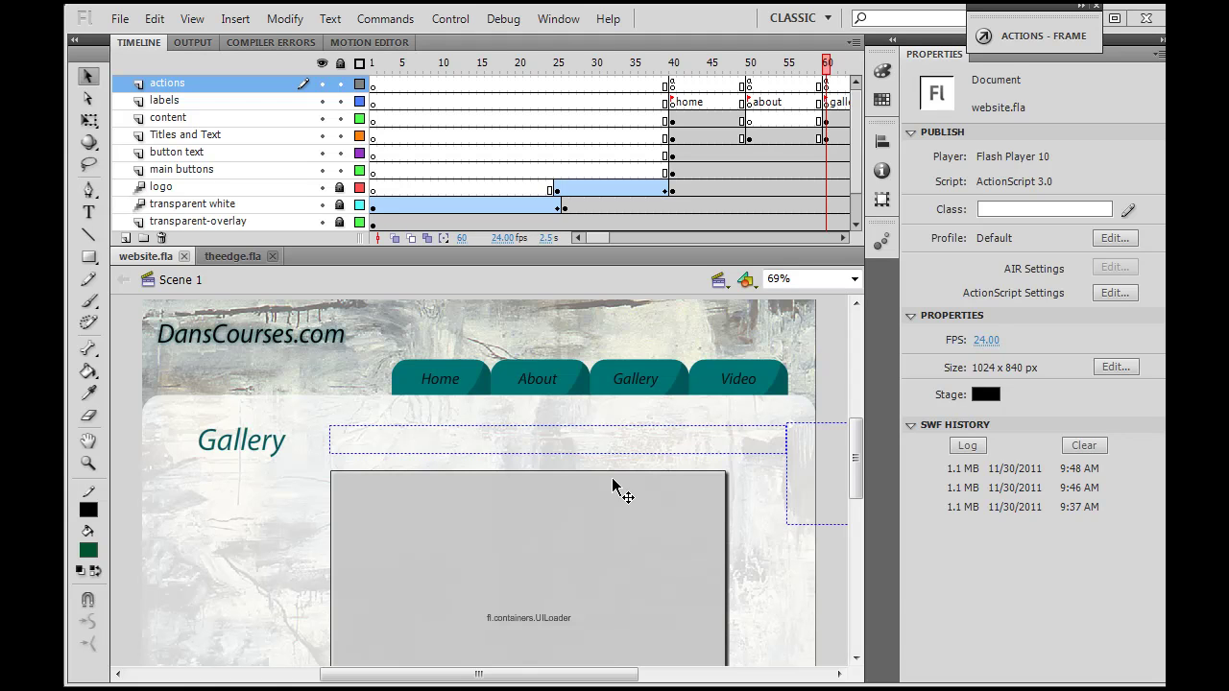
Switch to theedge.fla and test-play it as a movie with Ctrl+Enter.
{"action": "left_click", "coordinate": [222, 256]}
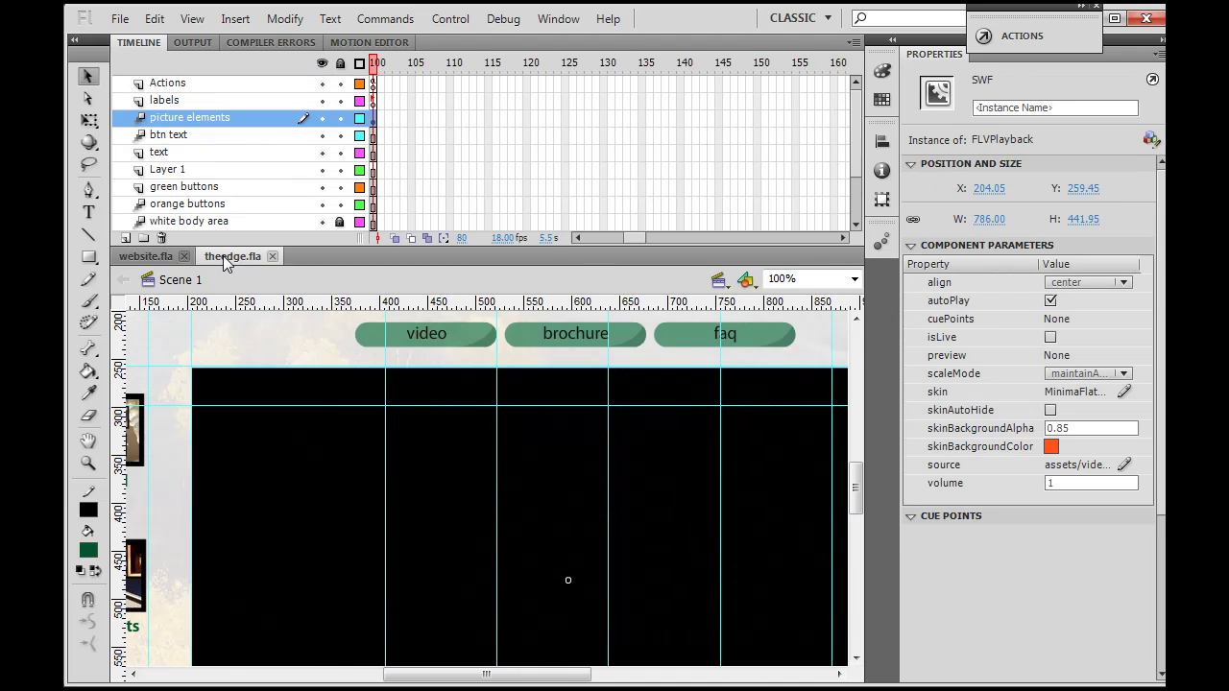
{"action": "key", "text": "ctrl+Return"}
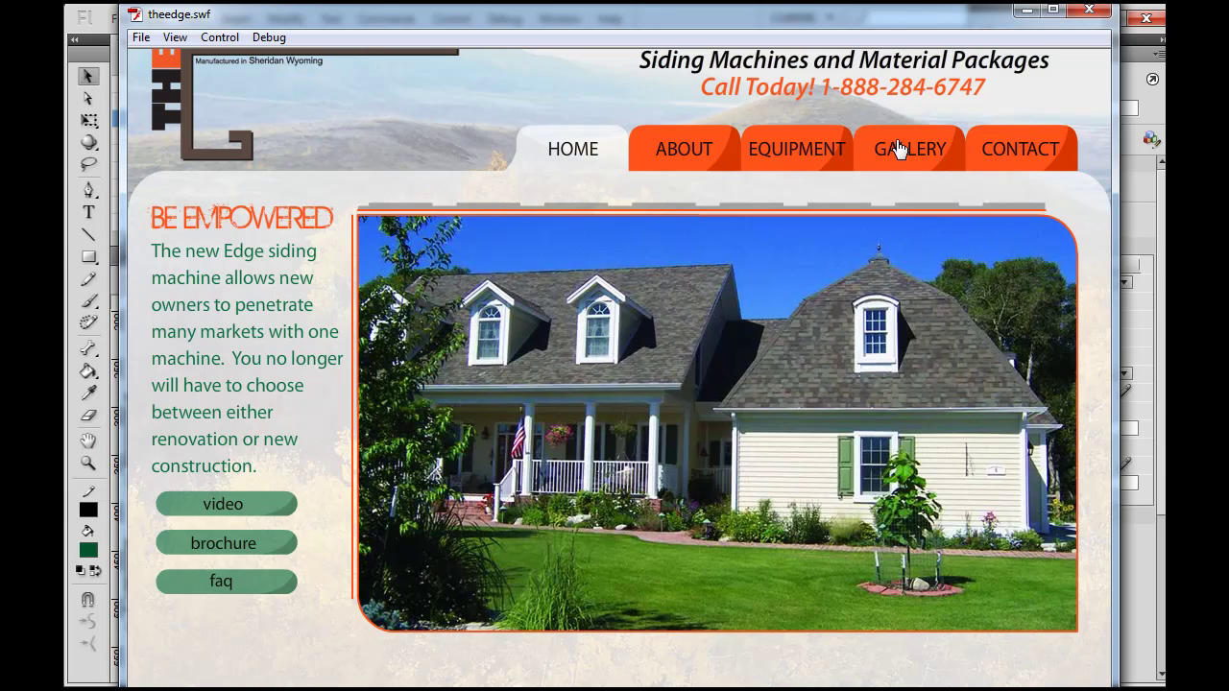
Open the Gallery page and view the Window Trim, Ceiling Trim and Custom Siding photo sets.
{"action": "left_click", "coordinate": [900, 150]}
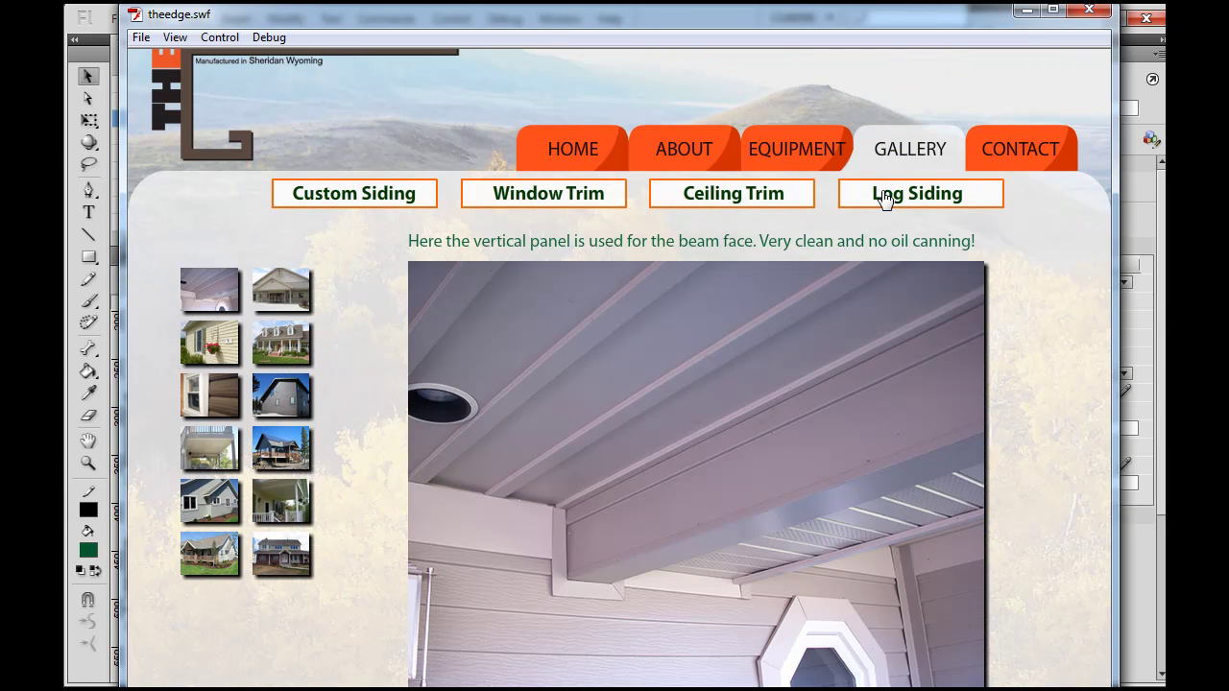
{"action": "left_click", "coordinate": [533, 201]}
{"action": "left_click", "coordinate": [705, 200]}
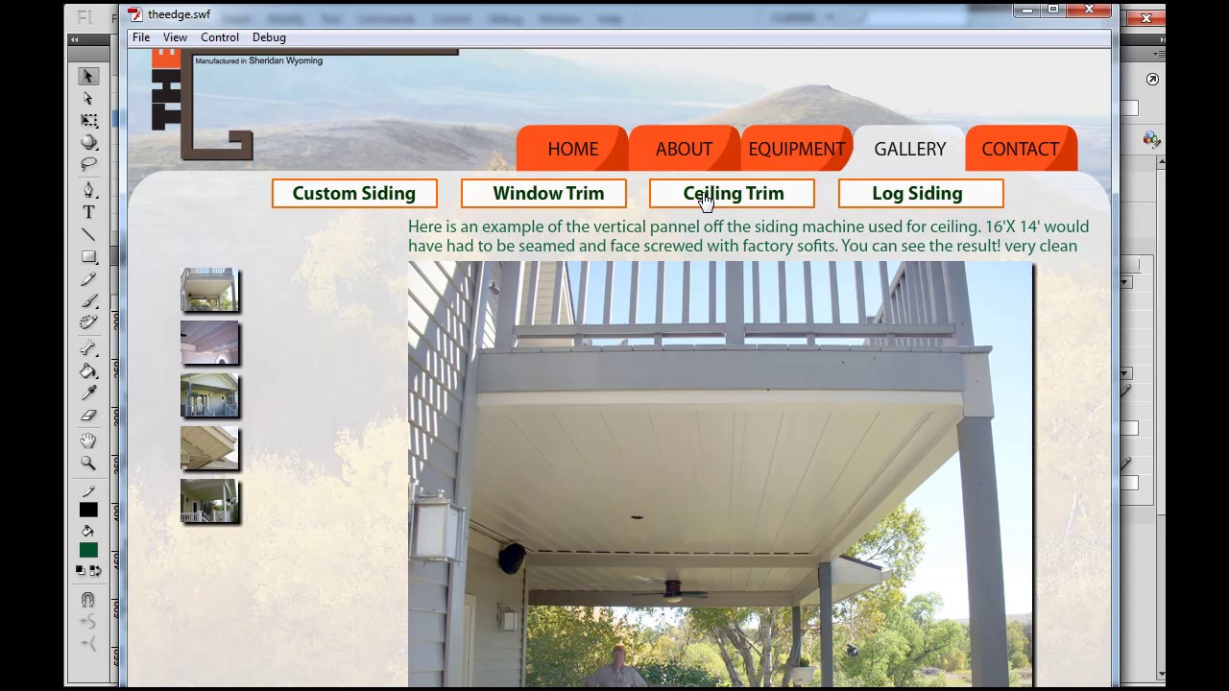
{"action": "left_click", "coordinate": [349, 207]}
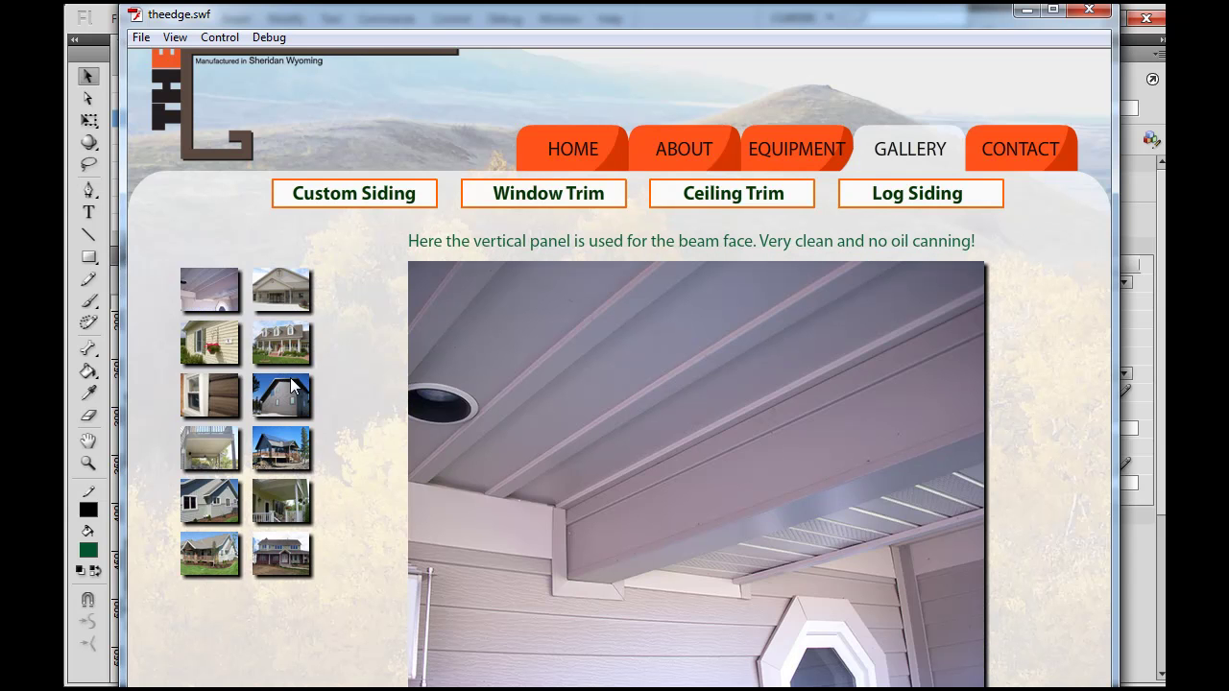
View the church, cottage, yellow siding and log siding photos, then close the theedge.swf preview.
{"action": "left_click", "coordinate": [281, 299]}
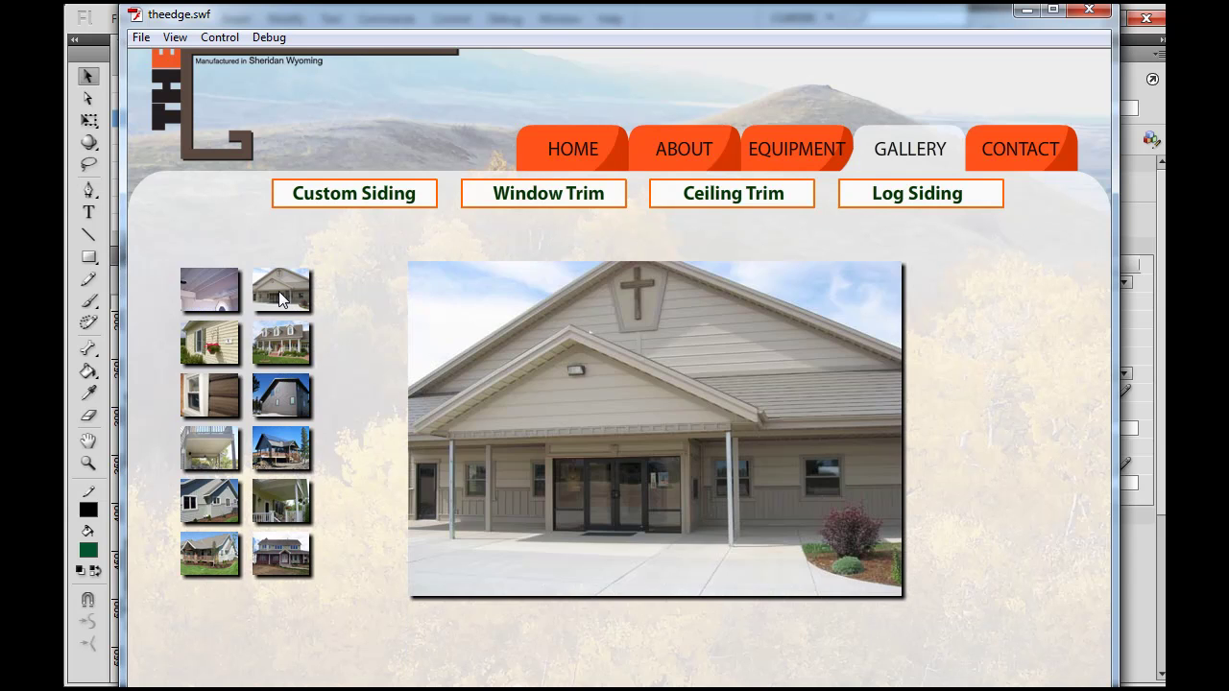
{"action": "left_click", "coordinate": [281, 357]}
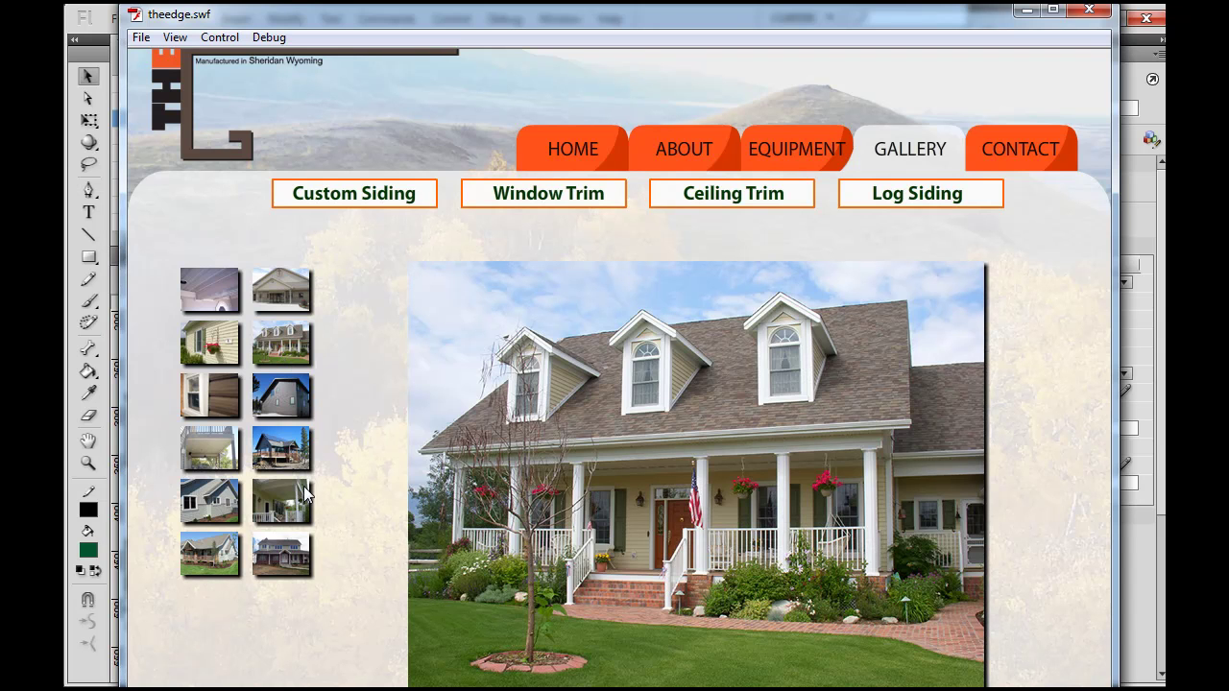
{"action": "left_click", "coordinate": [212, 354]}
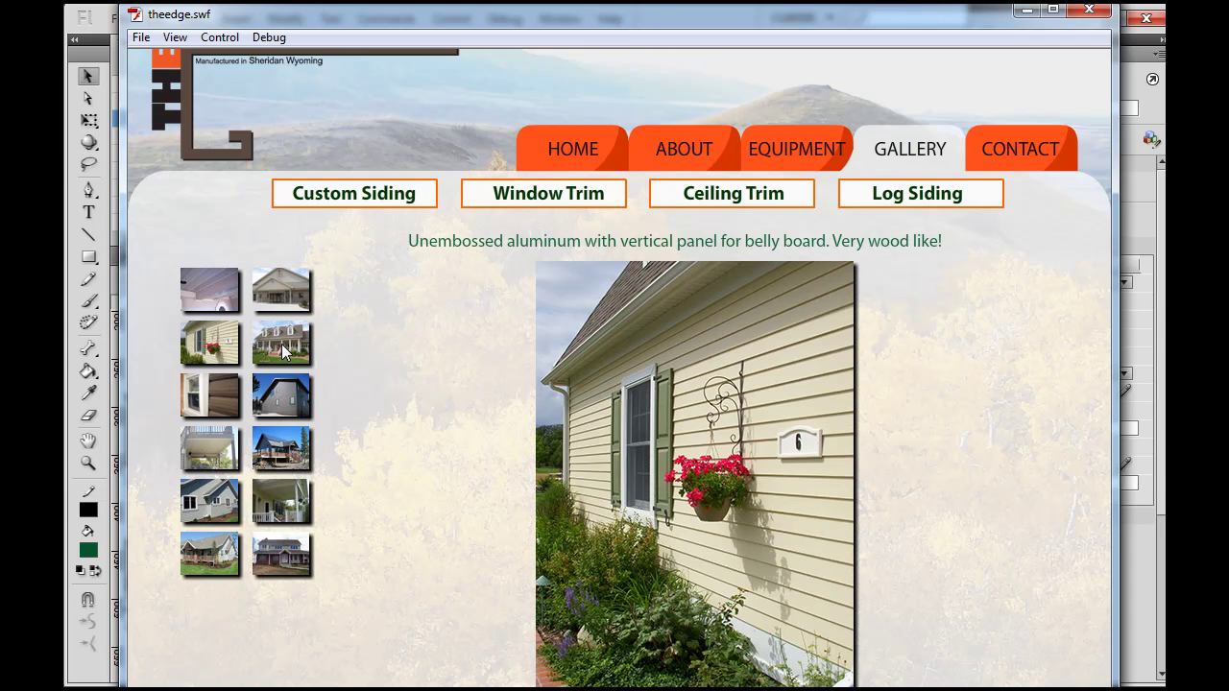
{"action": "left_click", "coordinate": [204, 400]}
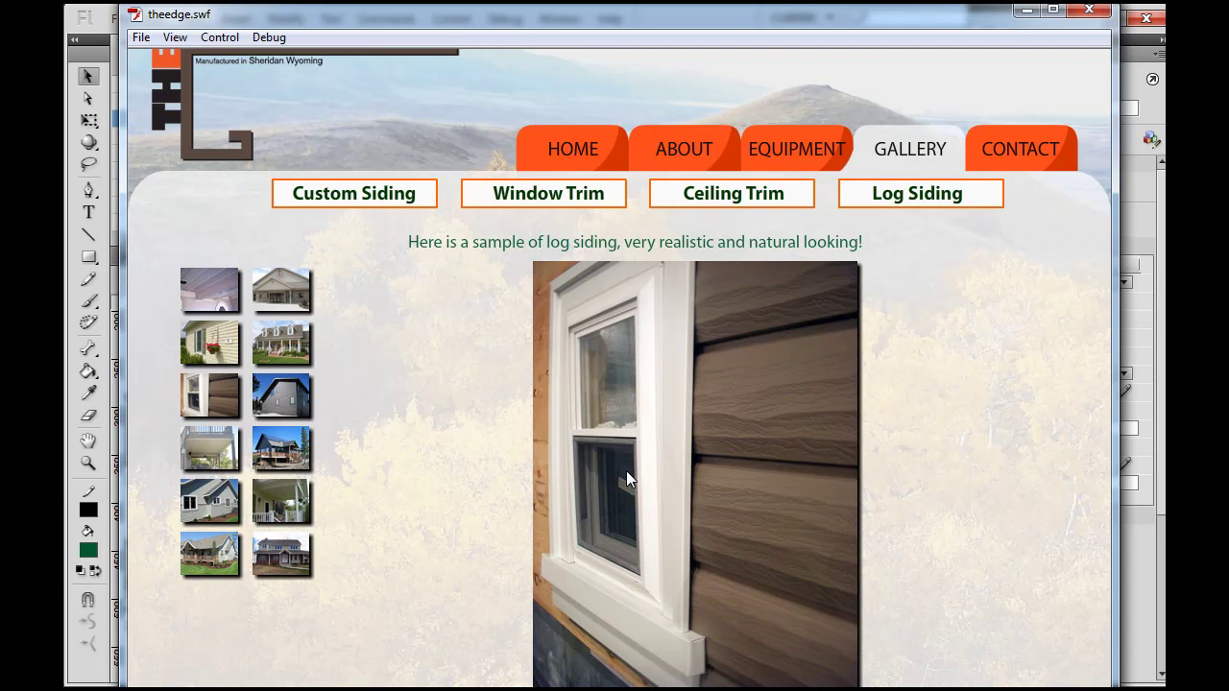
{"action": "left_click", "coordinate": [1094, 12]}
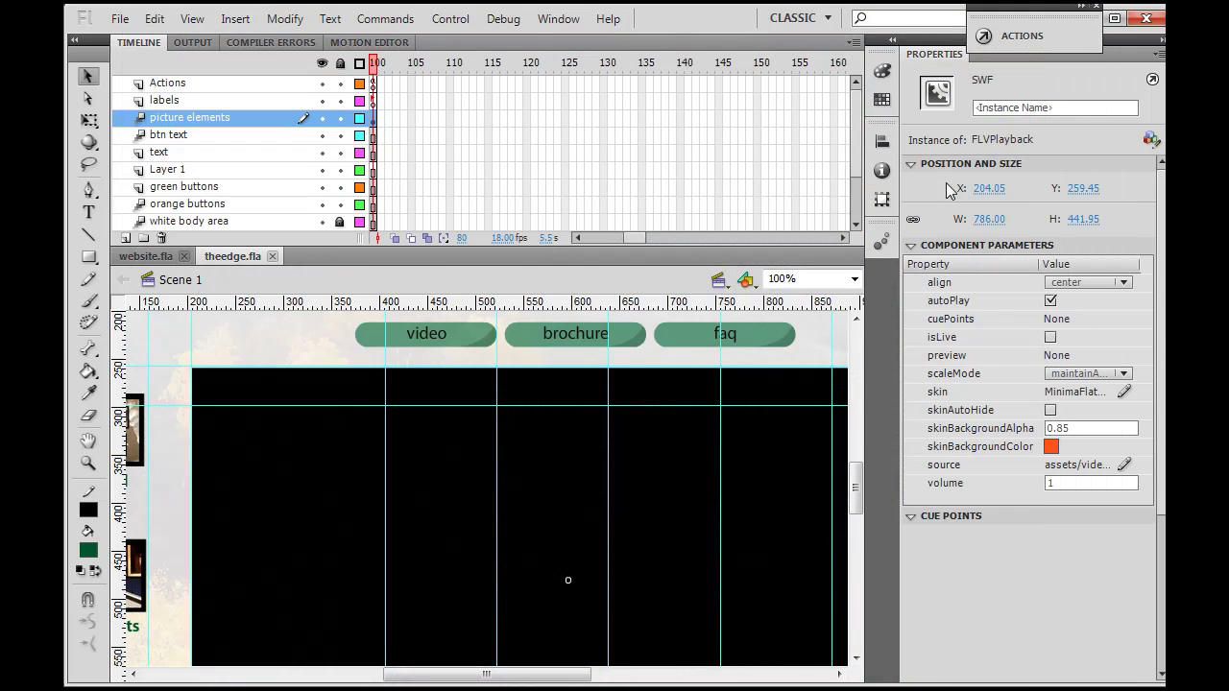
Test-play website.fla with Ctrl+Enter and dismiss the runtime shared library warning.
{"action": "left_click", "coordinate": [135, 255]}
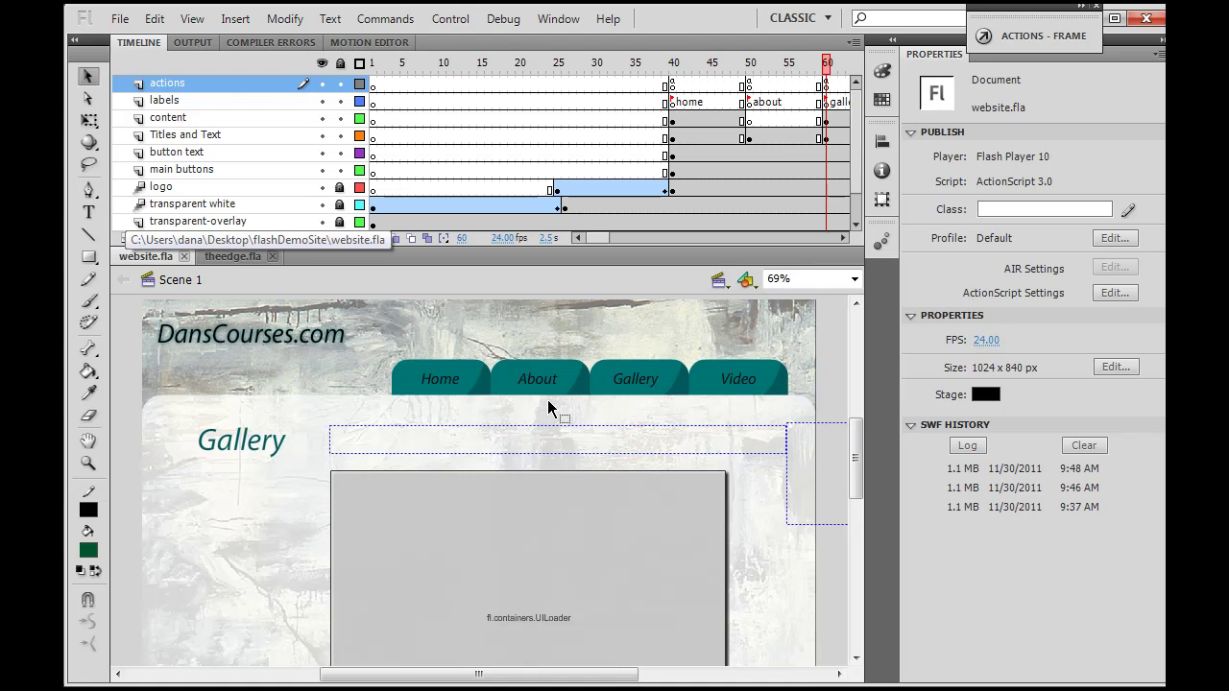
{"action": "key", "text": "ctrl+Return"}
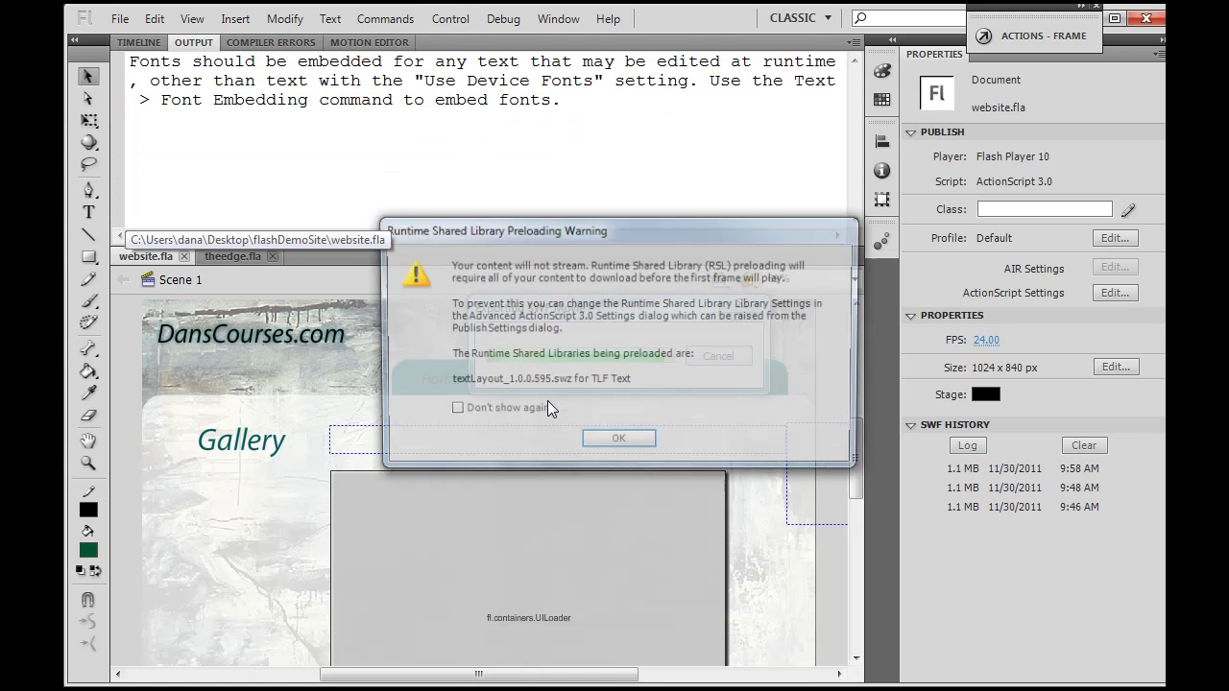
{"action": "left_click", "coordinate": [640, 443]}
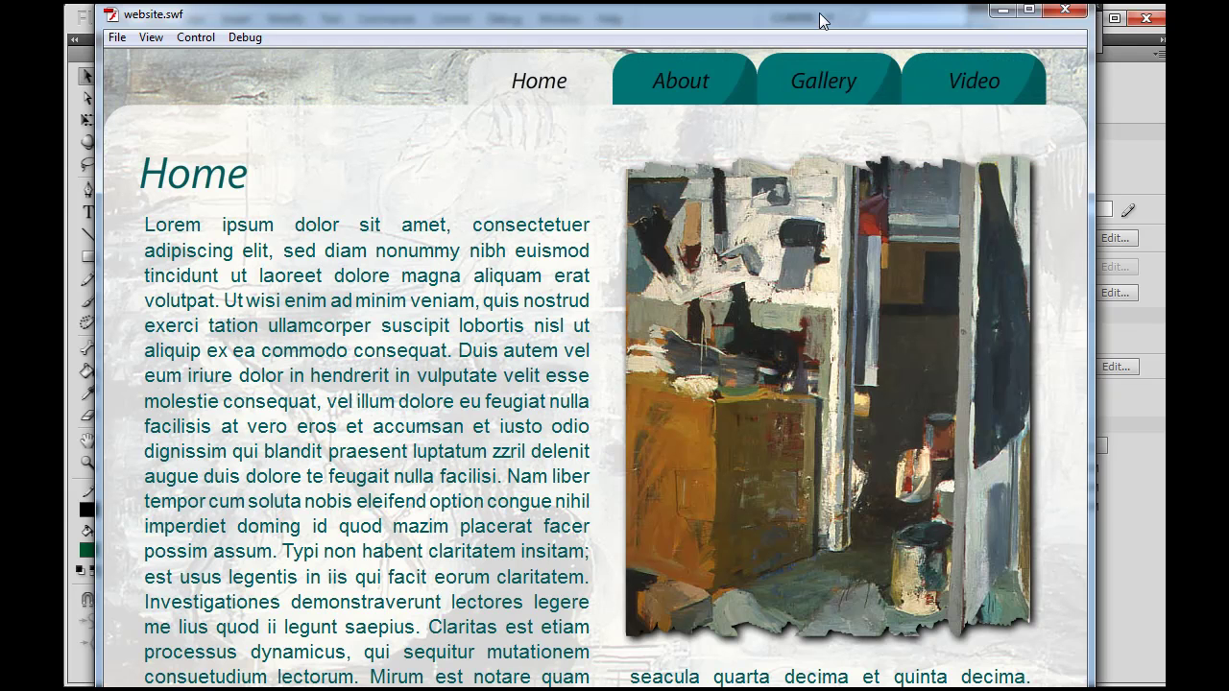
Open the website.swf Gallery page and step through all five thumbnails in order.
{"action": "left_click_drag", "start_coordinate": [819, 12], "coordinate": [805, 13]}
{"action": "left_click", "coordinate": [801, 96]}
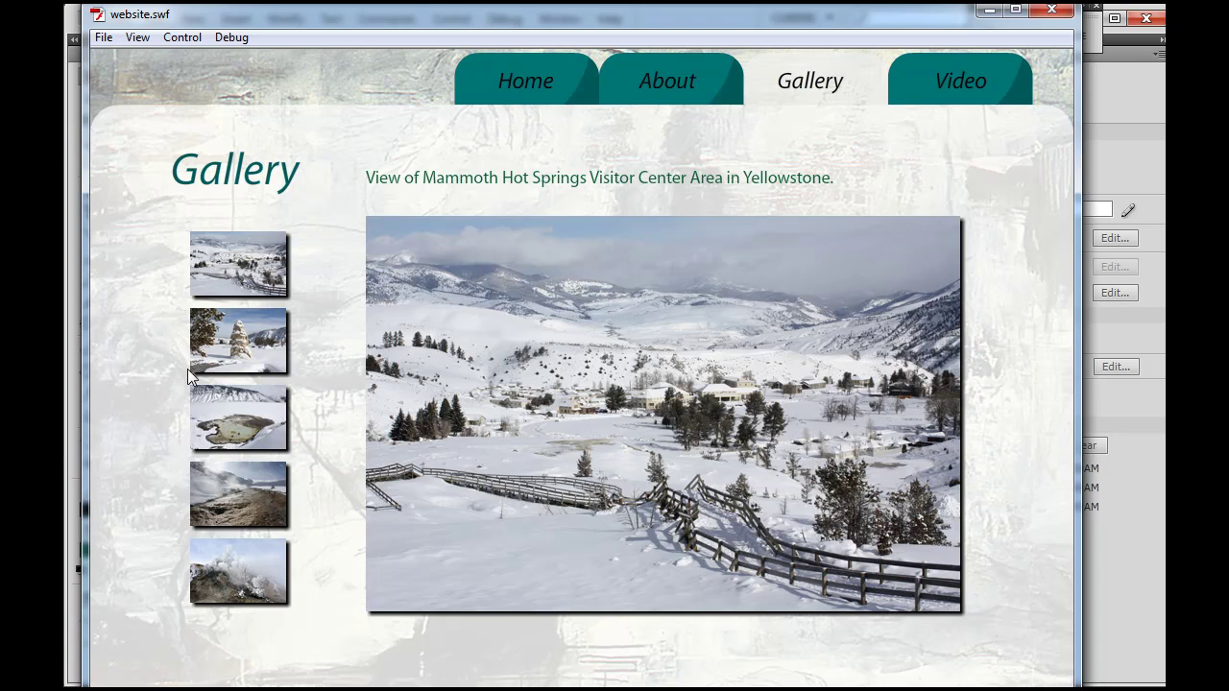
{"action": "left_click", "coordinate": [230, 278]}
{"action": "left_click", "coordinate": [228, 315]}
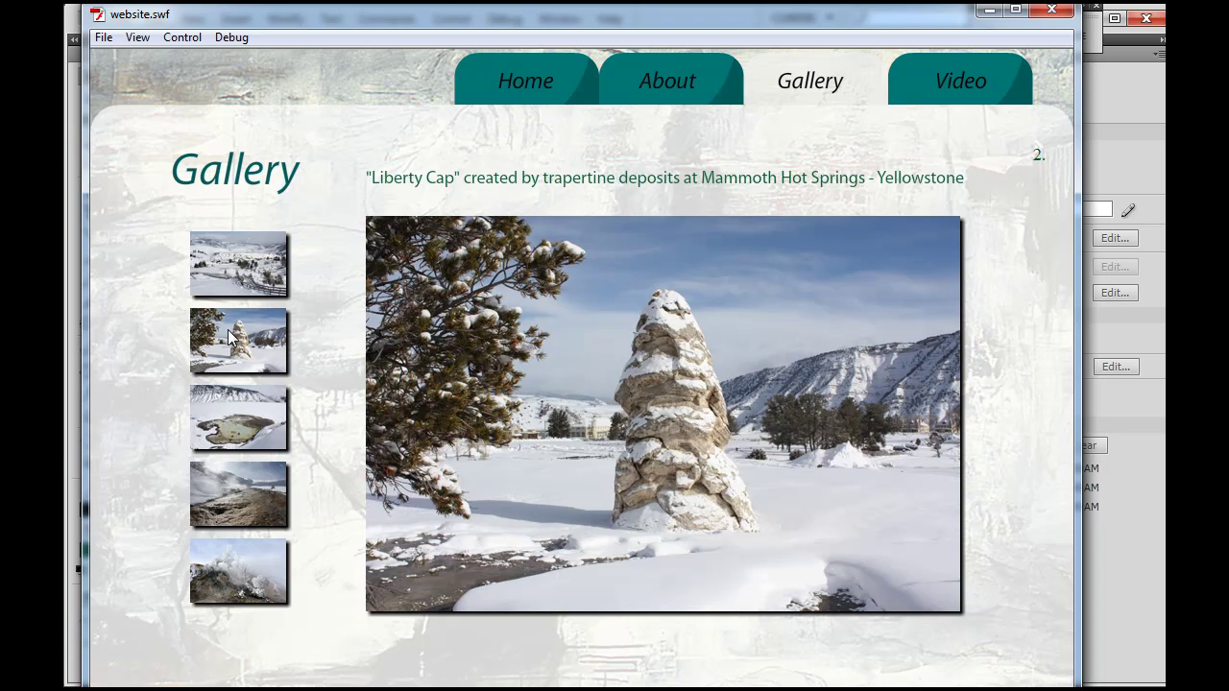
{"action": "left_click", "coordinate": [229, 416]}
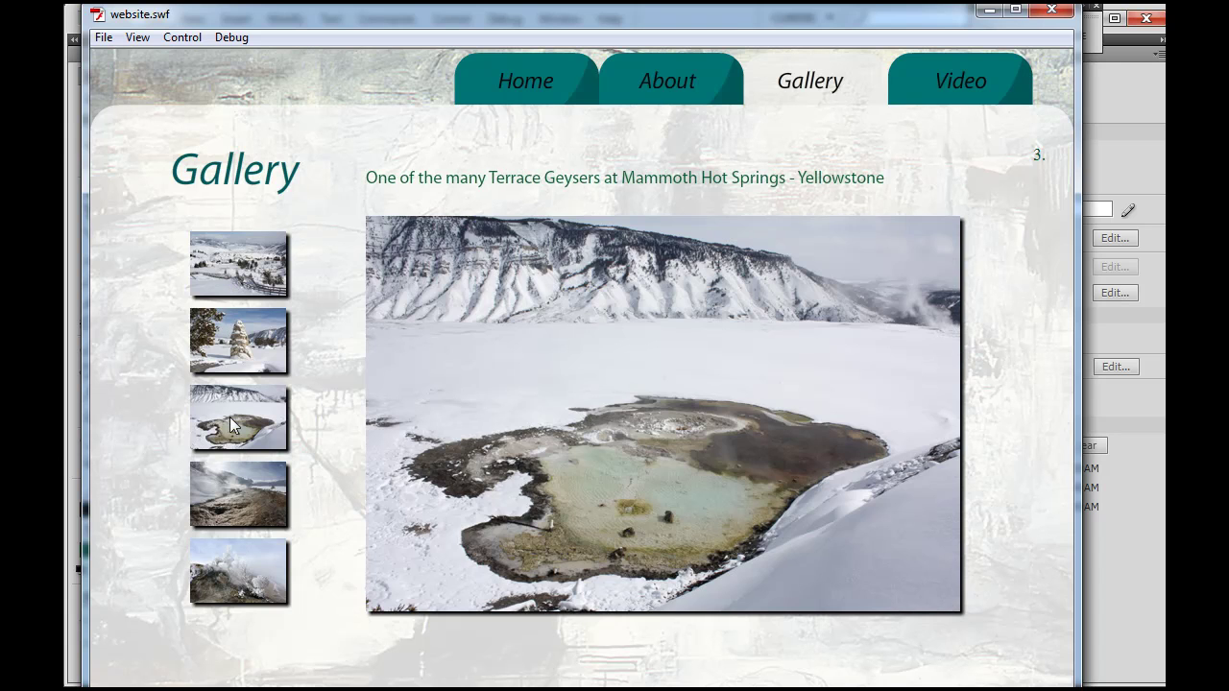
{"action": "left_click", "coordinate": [228, 507]}
{"action": "left_click", "coordinate": [229, 562]}
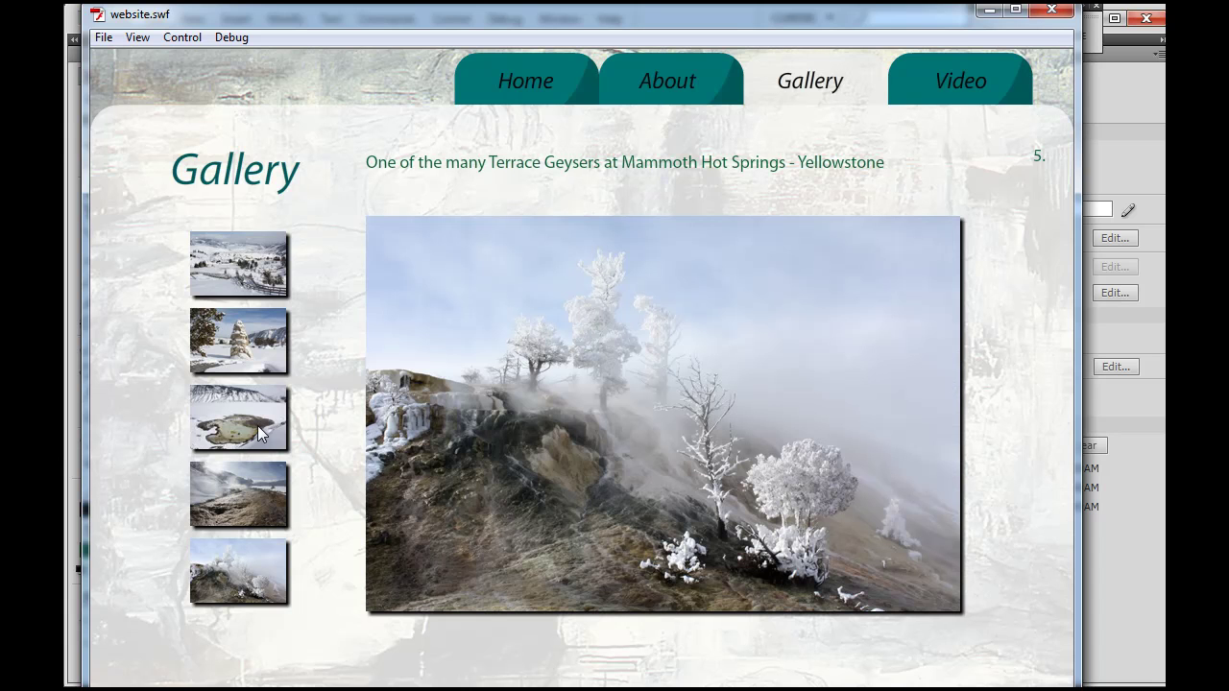
Revisit the geyser-pool, Liberty Cap, Visitor Center and Terrace Geysers photos, then close the preview.
{"action": "left_click", "coordinate": [257, 398]}
{"action": "left_click", "coordinate": [247, 357]}
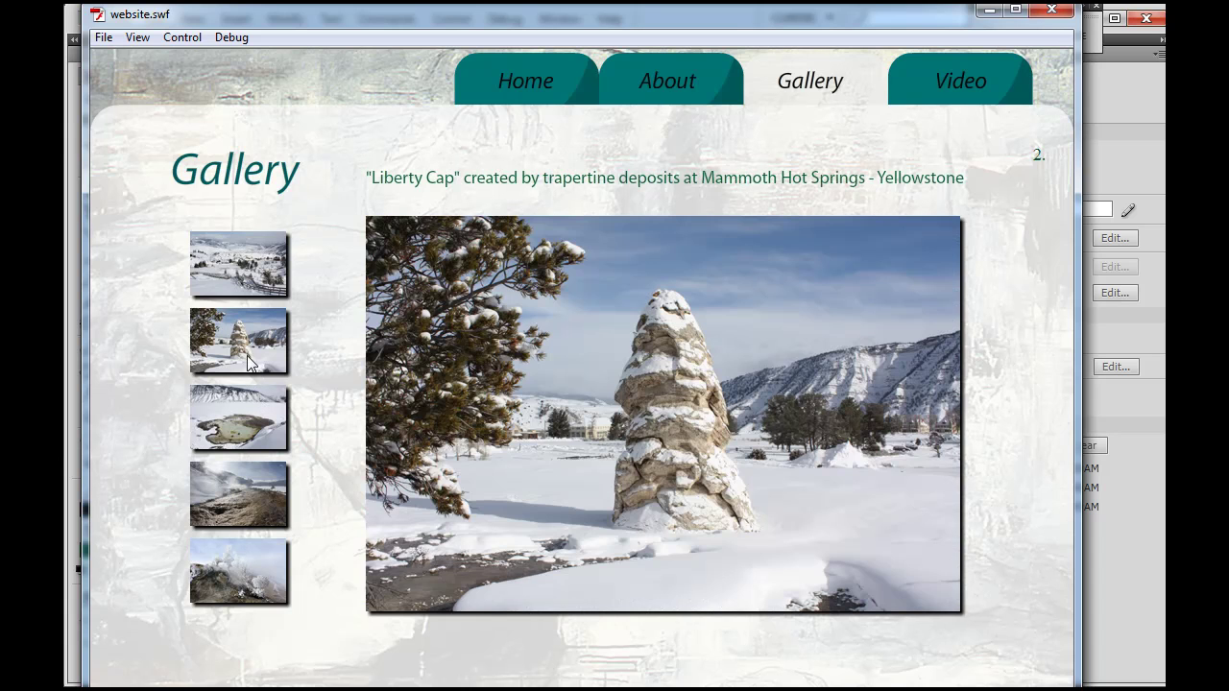
{"action": "left_click", "coordinate": [246, 272]}
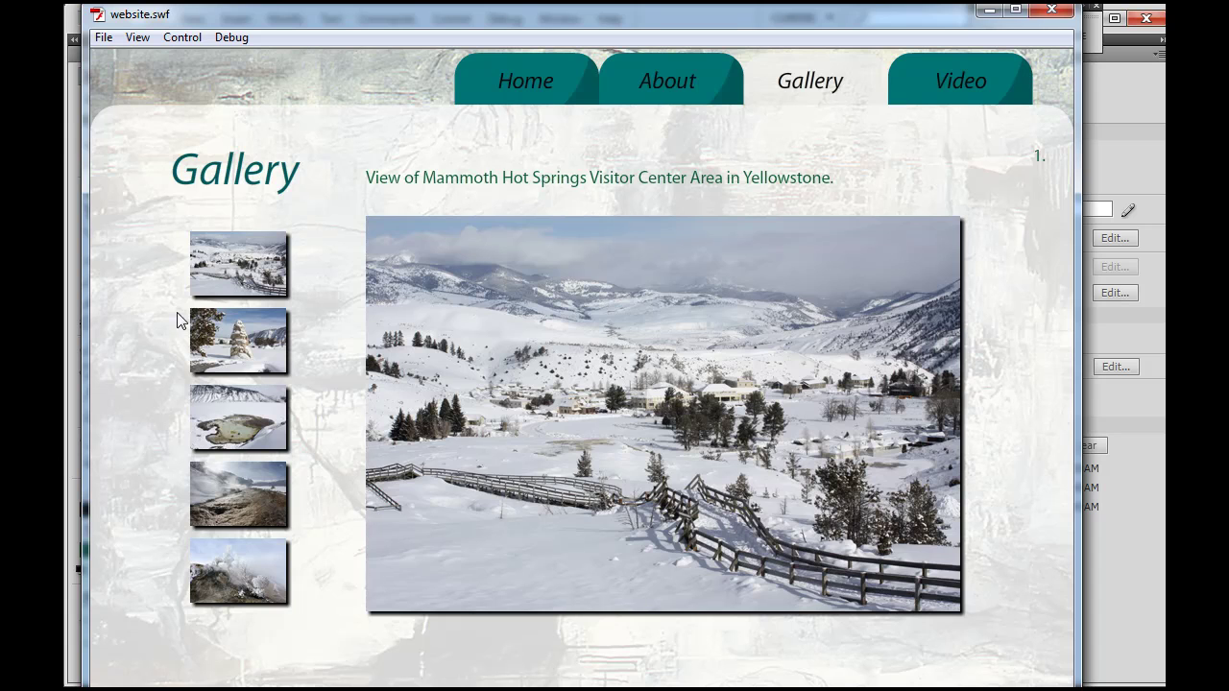
{"action": "left_click", "coordinate": [243, 360]}
{"action": "left_click", "coordinate": [234, 430]}
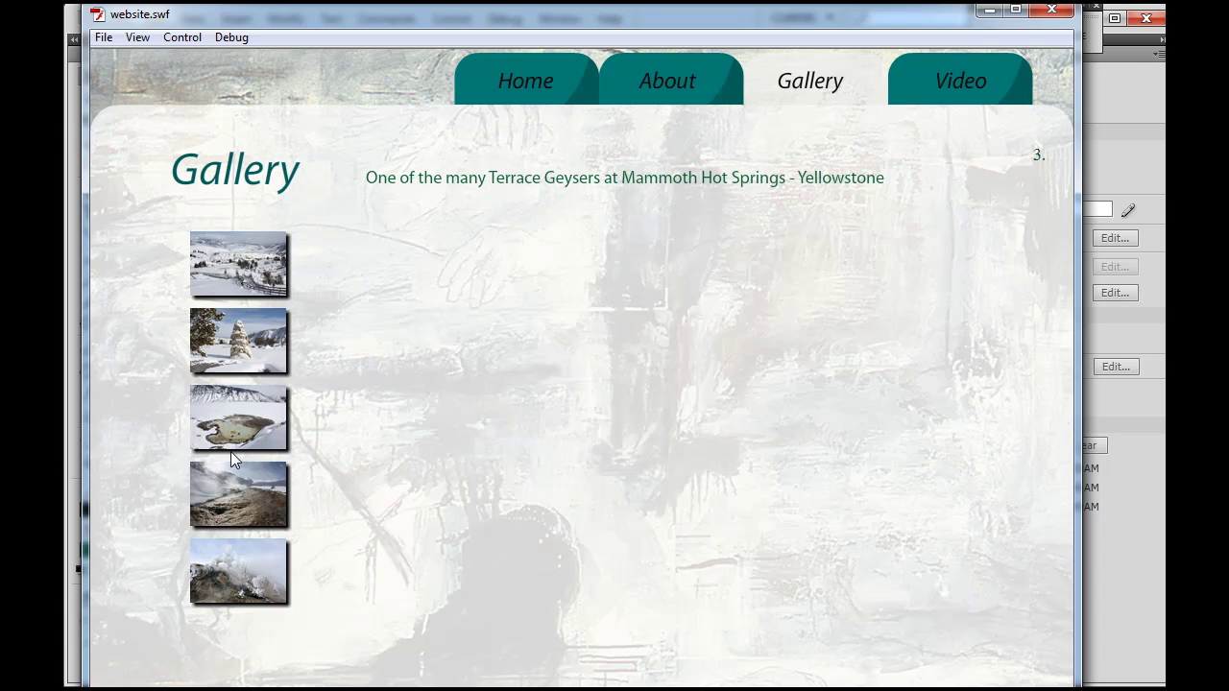
{"action": "left_click", "coordinate": [1051, 12]}
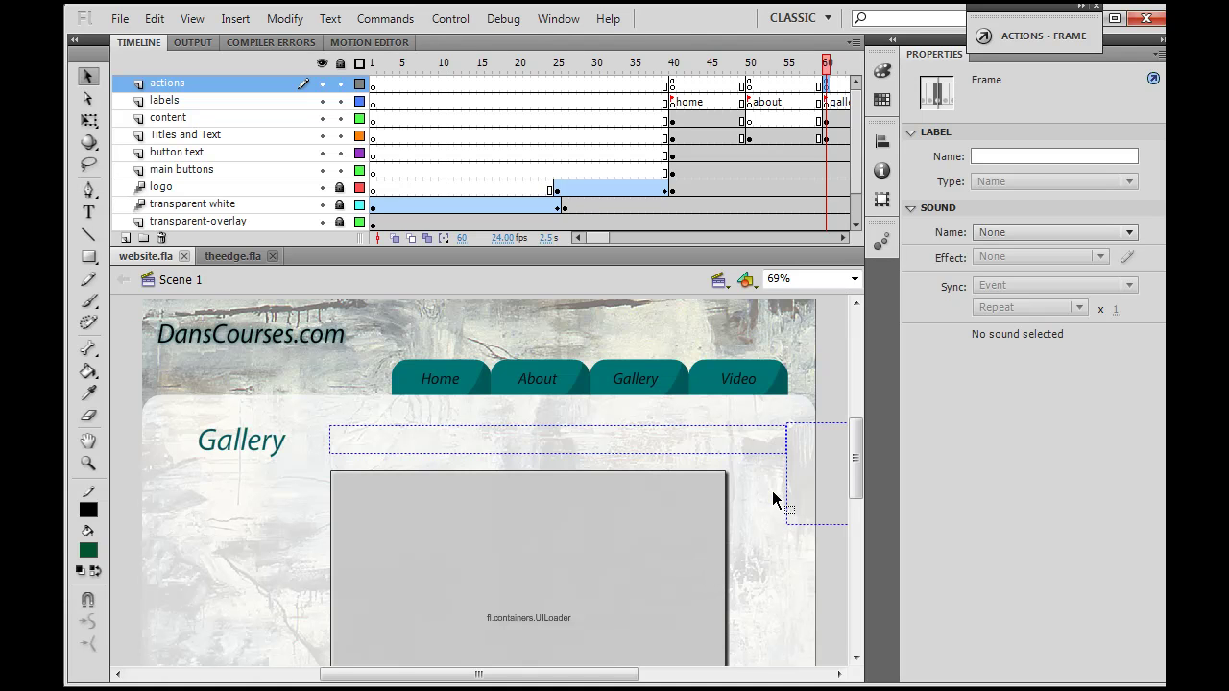
Bring the imageGalleryList.txt checklist forward in Notepad and preview the open Explorer windows.
{"action": "key", "text": "alt+Tab"}
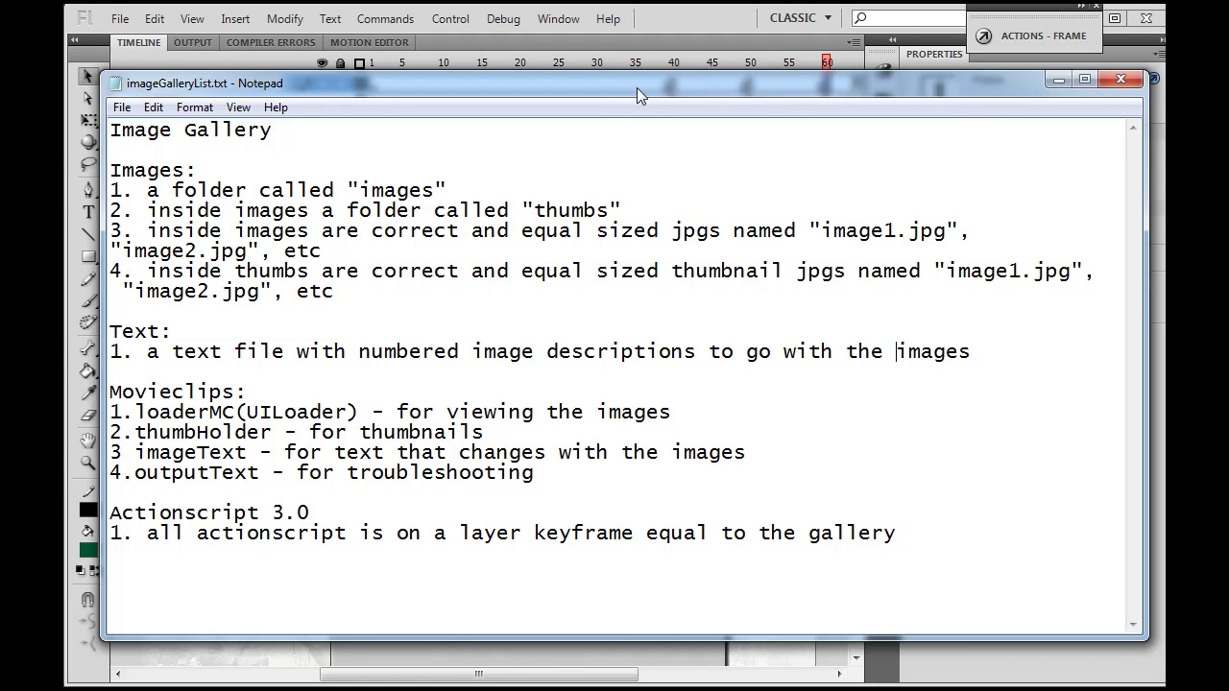
{"action": "left_click_drag", "start_coordinate": [639, 85], "coordinate": [634, 86]}
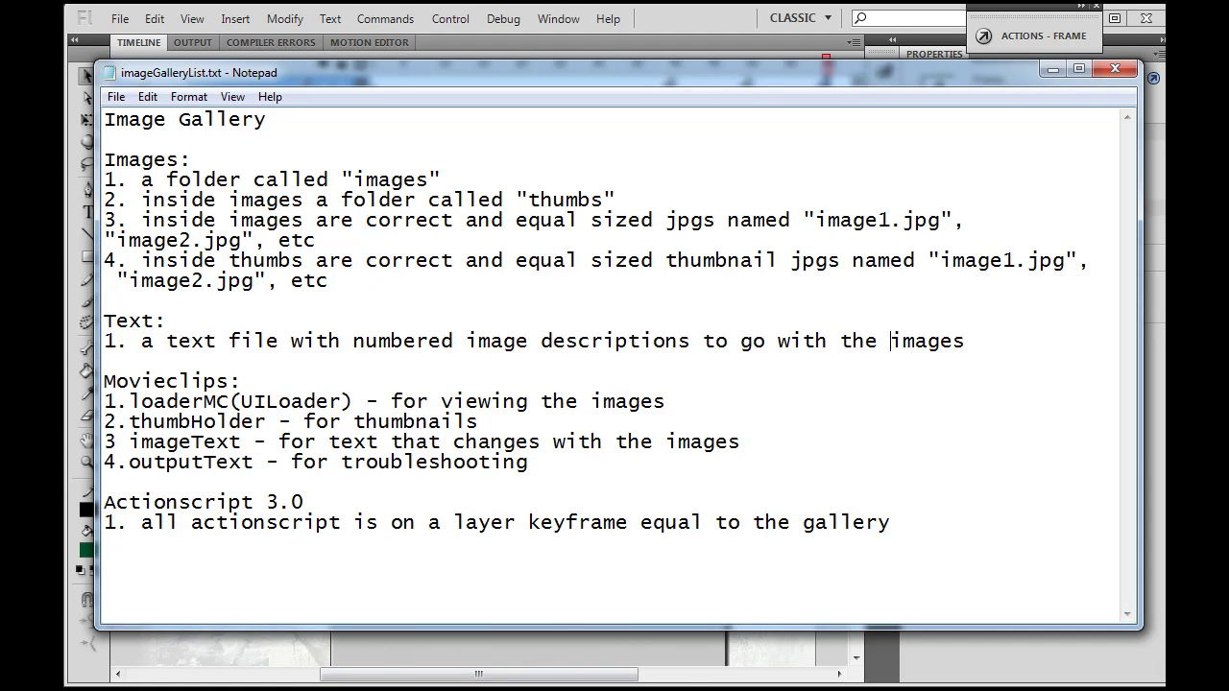
{"action": "left_click", "coordinate": [374, 687]}
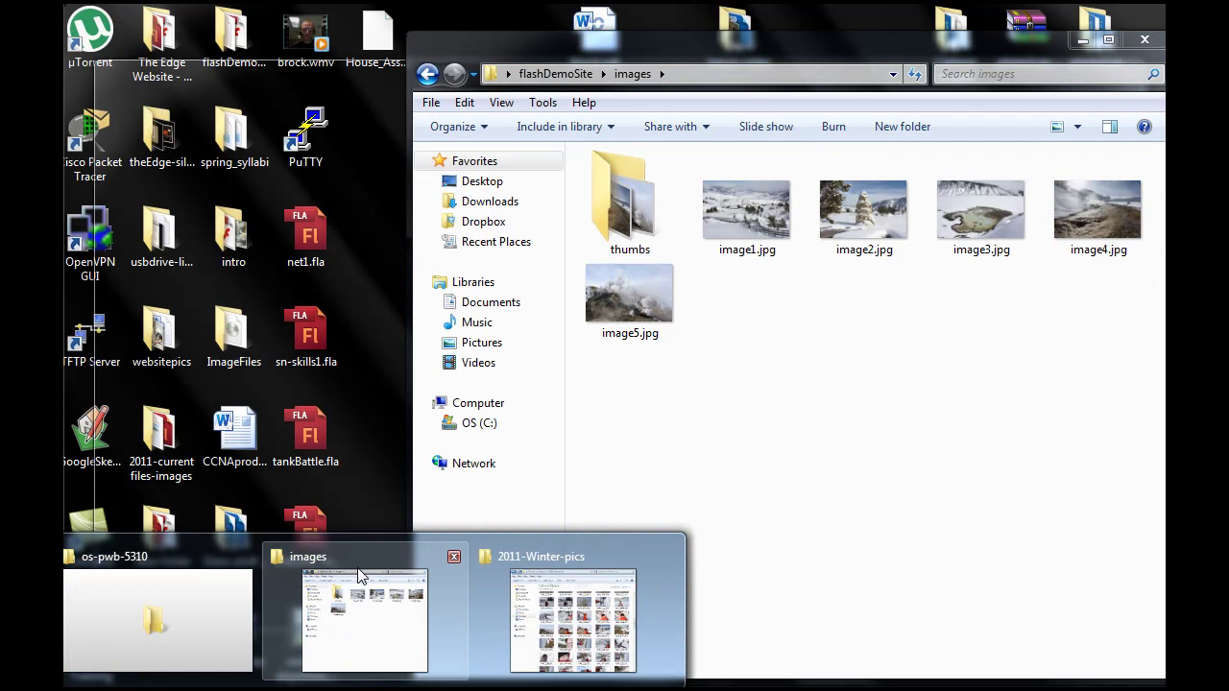
In Explorer, go up to flashDemoSite and open its images folder.
{"action": "left_click", "coordinate": [362, 576]}
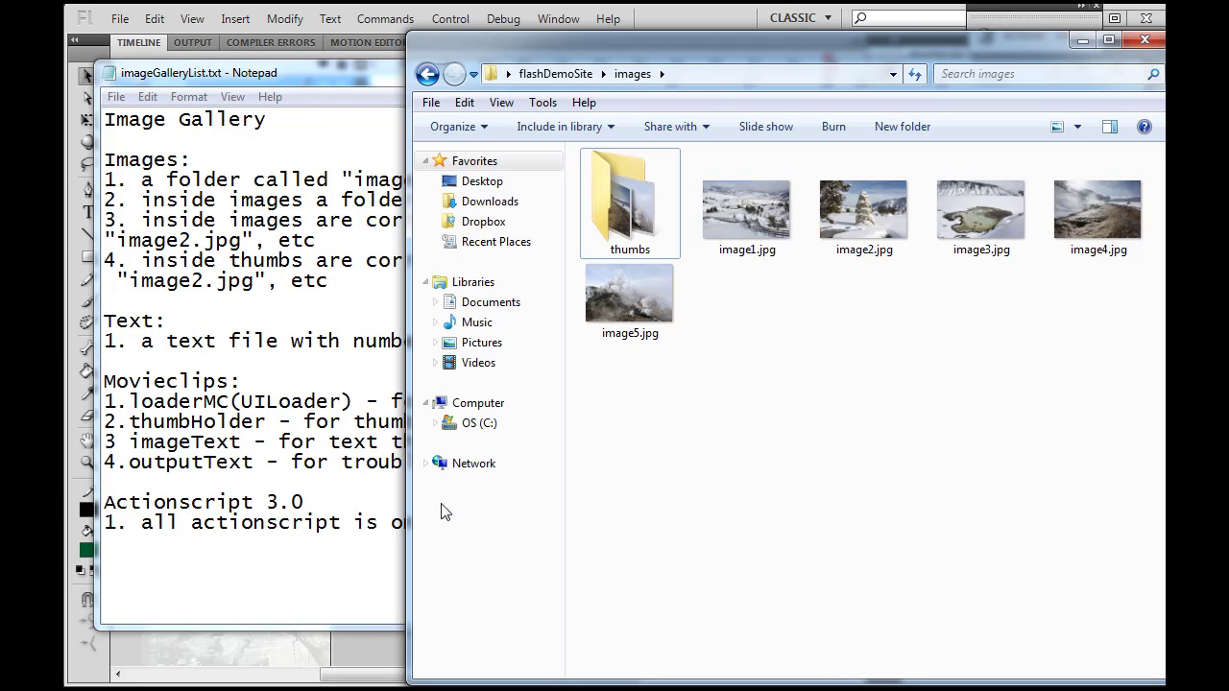
{"action": "left_click", "coordinate": [561, 75]}
{"action": "left_click_drag", "start_coordinate": [654, 49], "coordinate": [430, 28]}
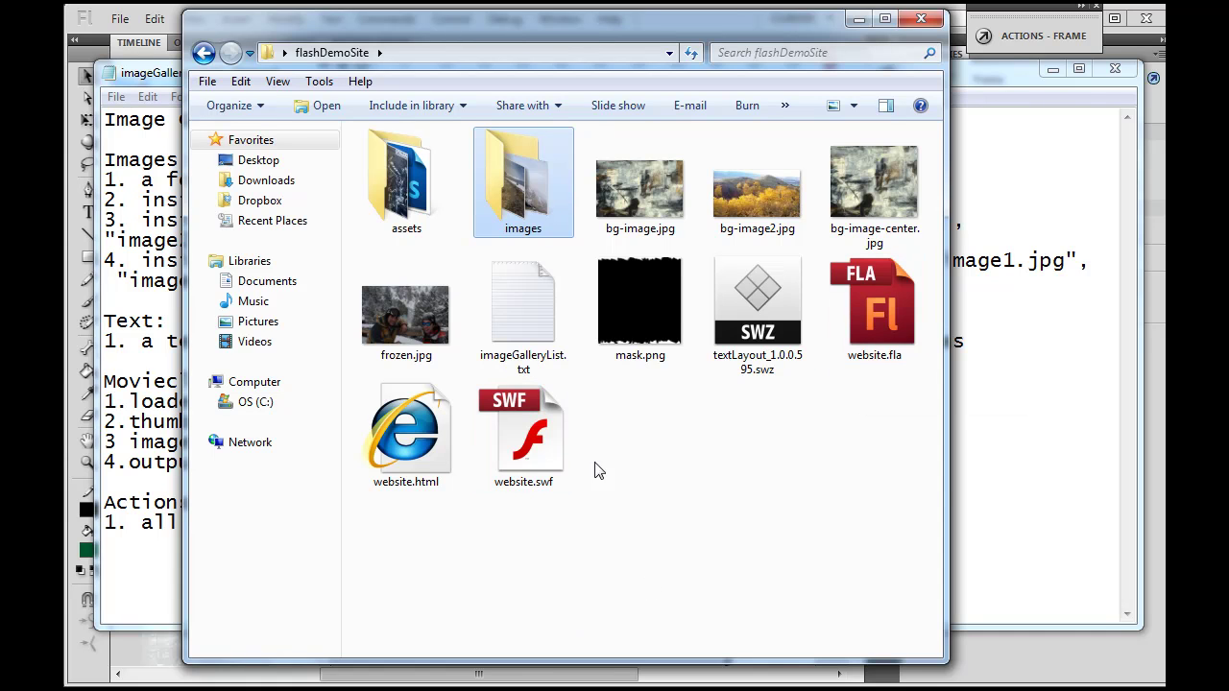
{"action": "double_click", "coordinate": [519, 189]}
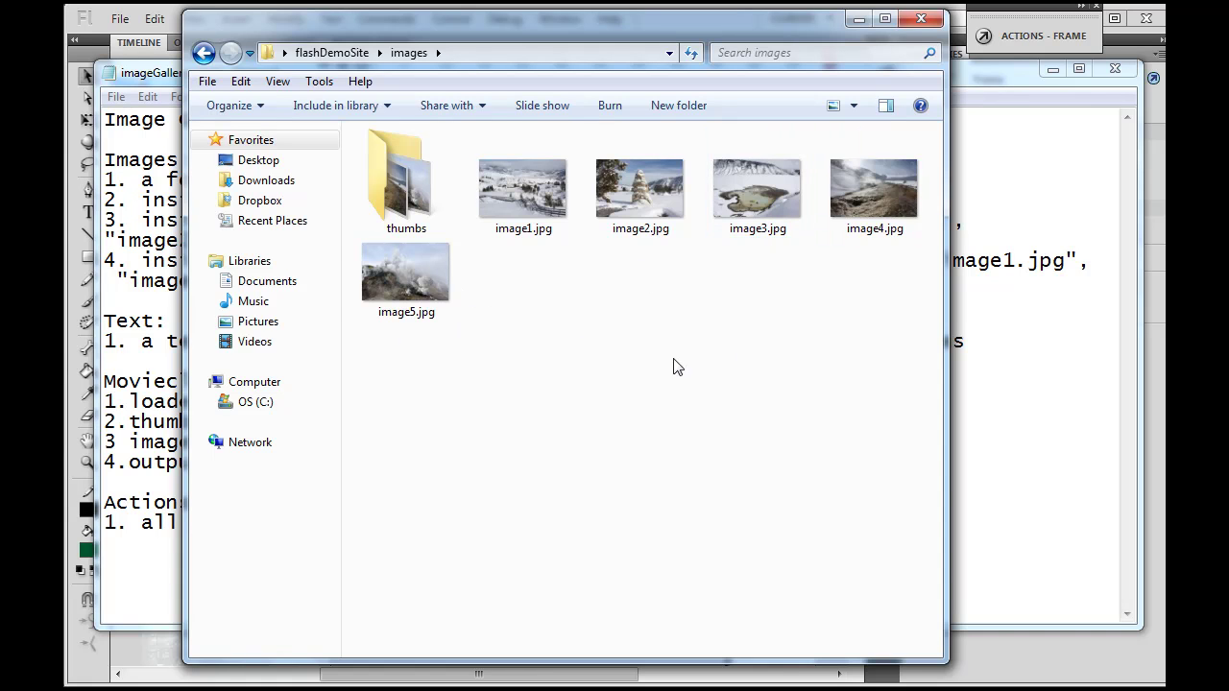
Open the thumbs folder, check a thumbnail's info tip, then return to thumbs via images.
{"action": "double_click", "coordinate": [401, 213]}
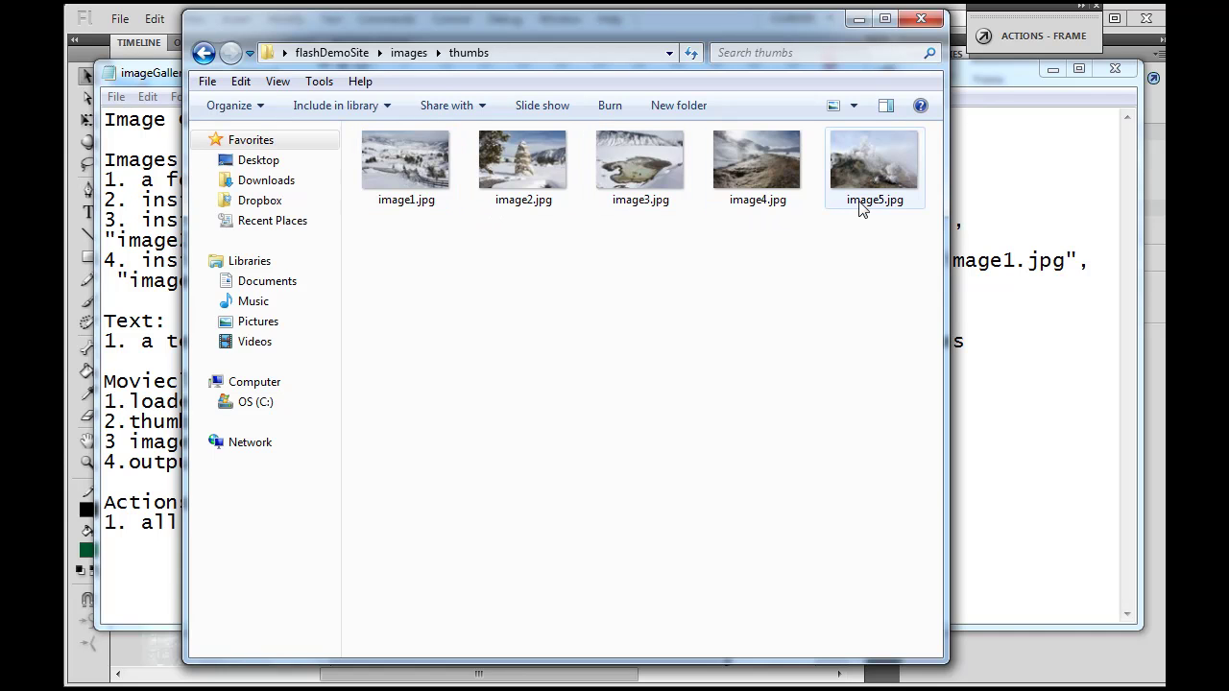
{"action": "mouse_move", "coordinate": [860, 209]}
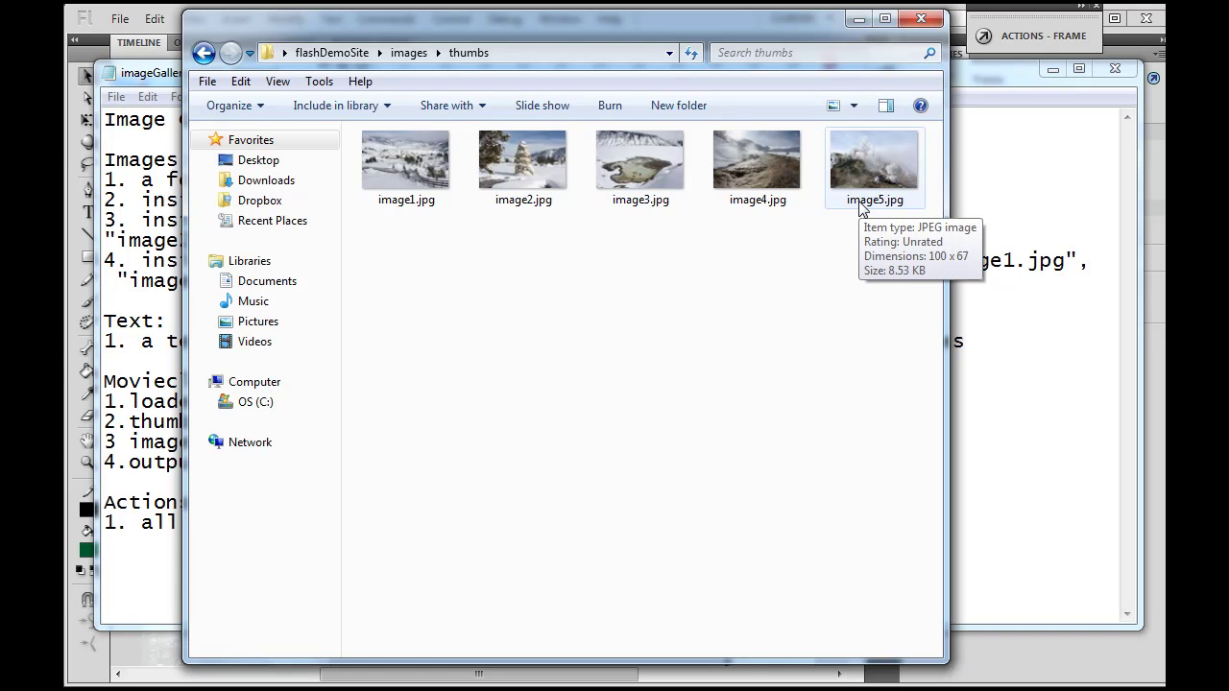
{"action": "left_click", "coordinate": [408, 53]}
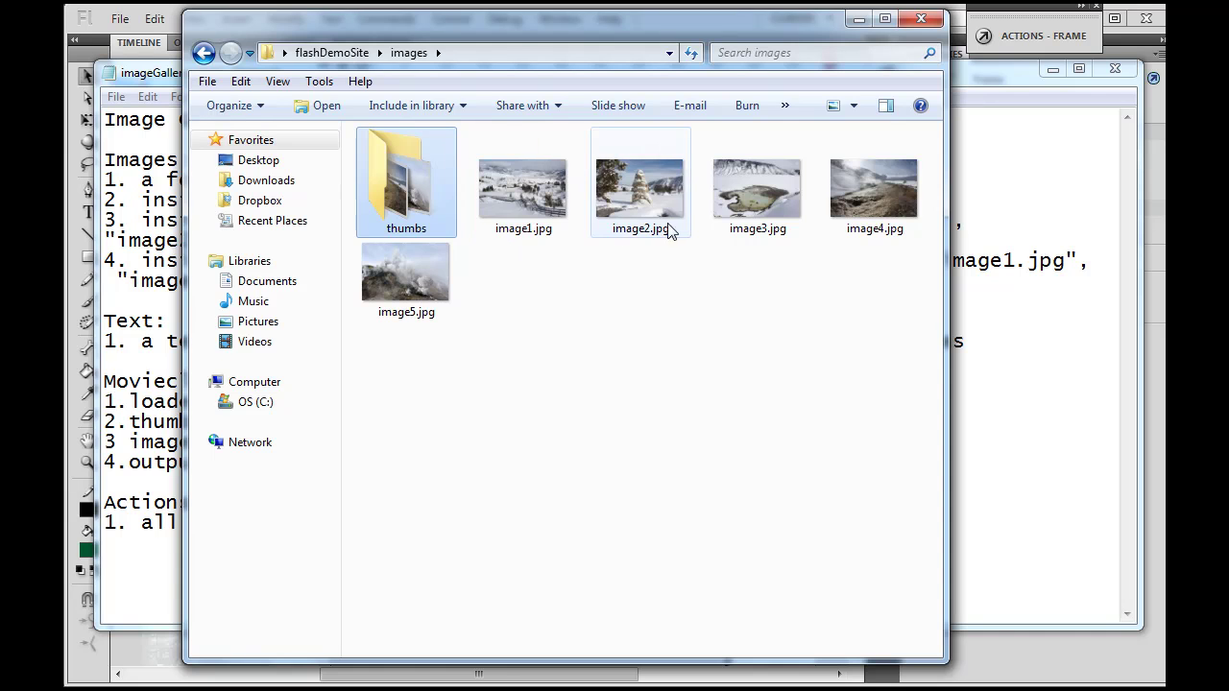
{"action": "double_click", "coordinate": [371, 181]}
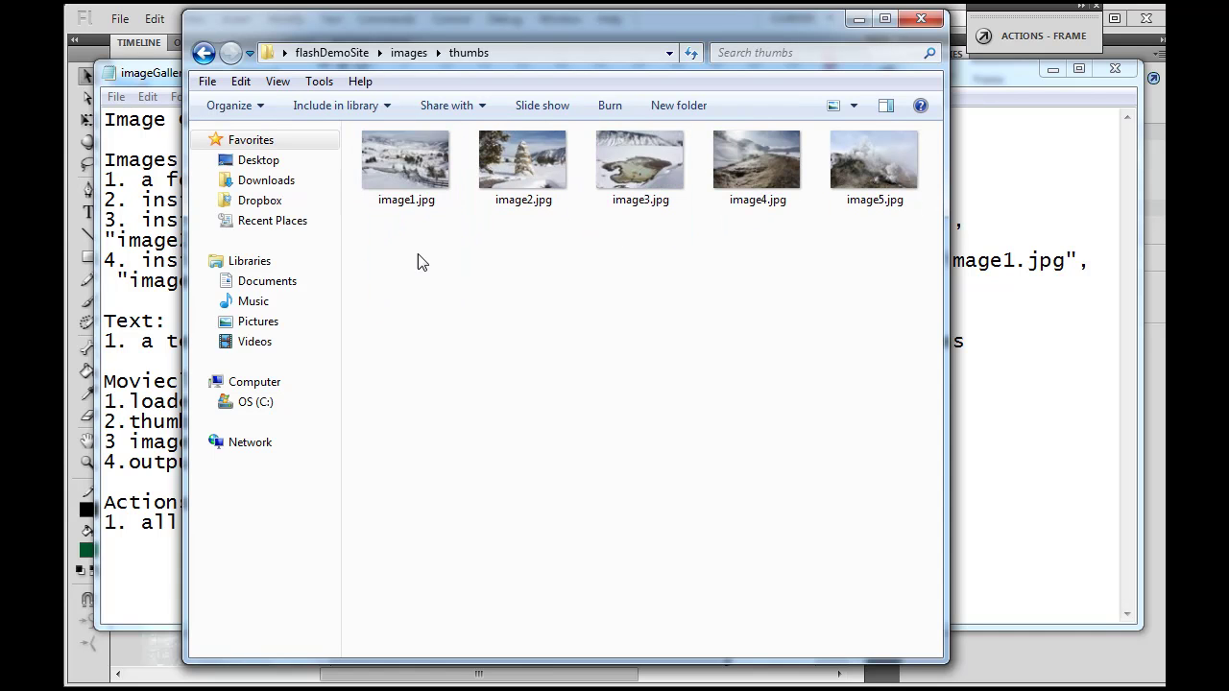
Check thumbnail image1.jpg's dimensions (100 x 67) in its Properties Details.
{"action": "right_click", "coordinate": [410, 174]}
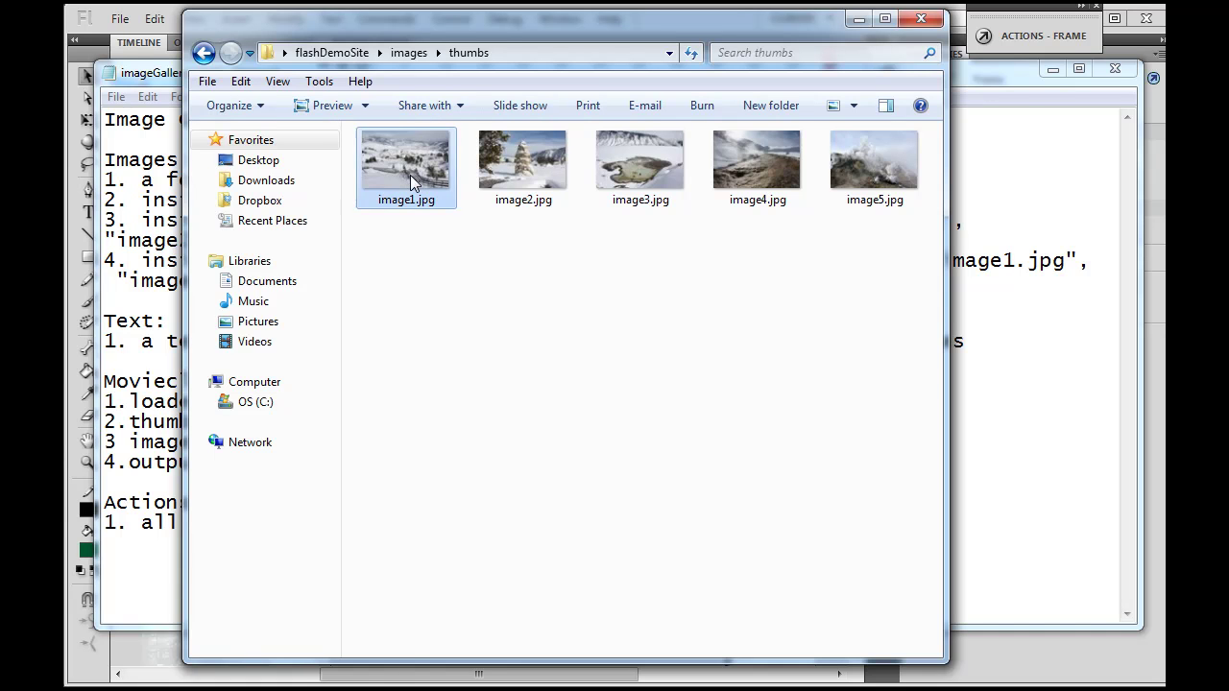
{"action": "left_click", "coordinate": [204, 681]}
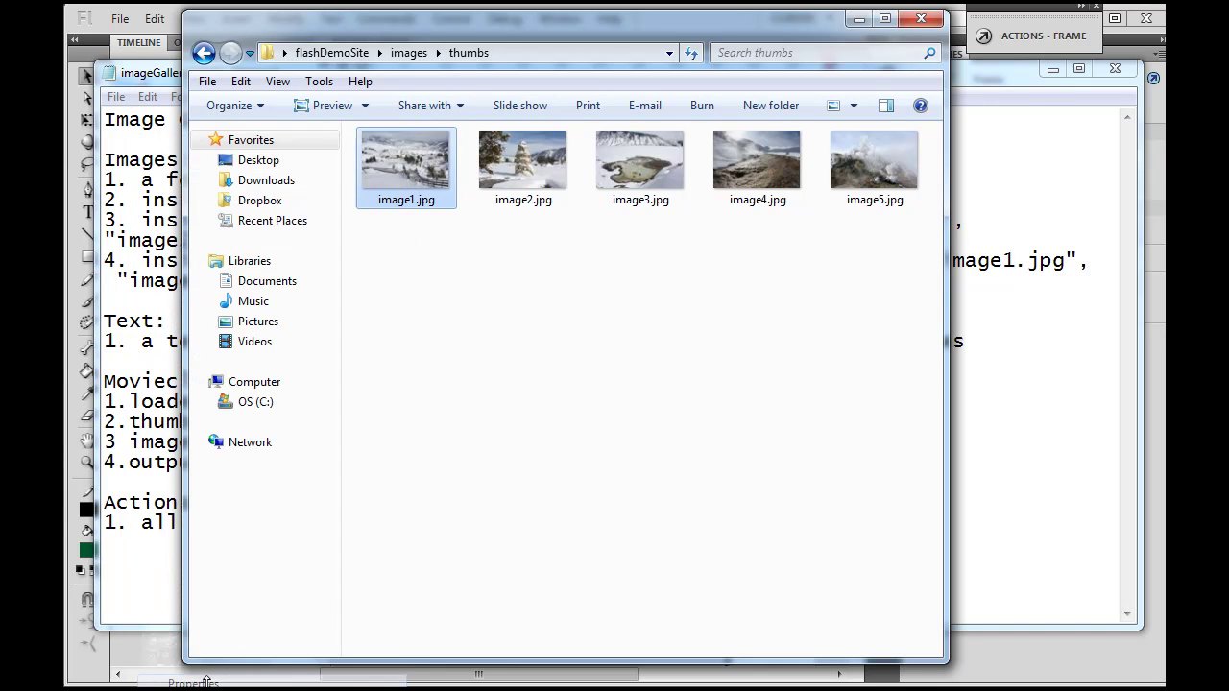
{"action": "left_click_drag", "start_coordinate": [594, 211], "coordinate": [554, 117]}
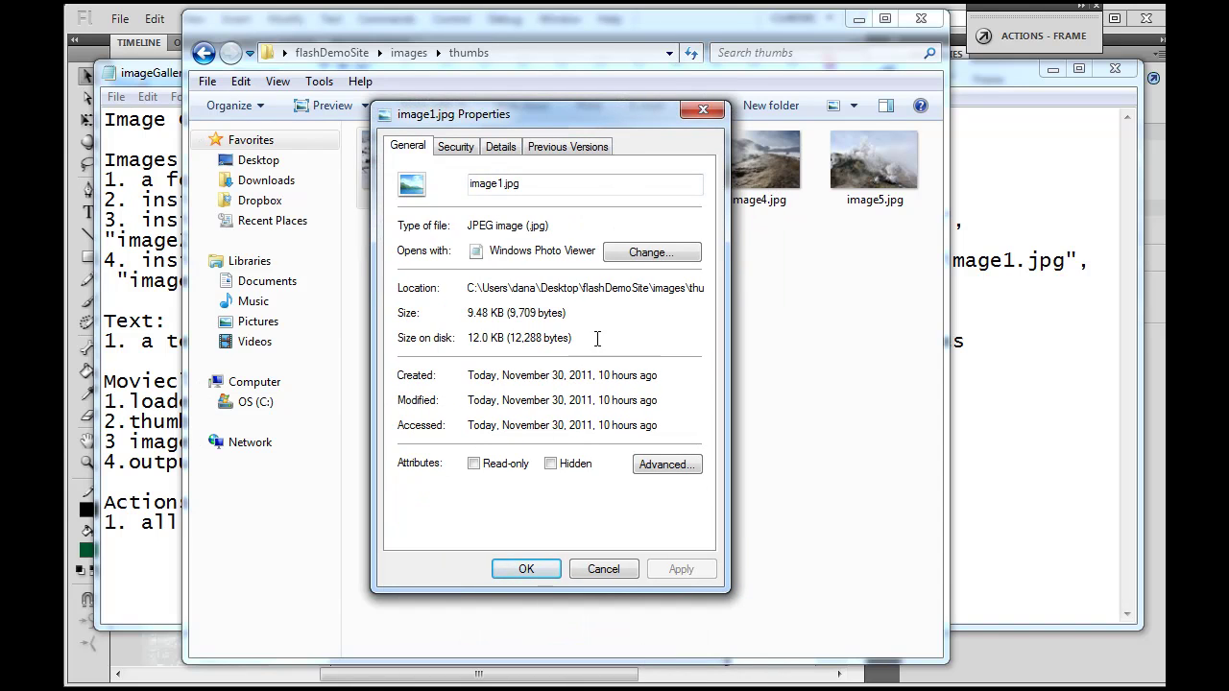
{"action": "left_click_drag", "start_coordinate": [556, 114], "coordinate": [561, 77]}
{"action": "left_click", "coordinate": [503, 113]}
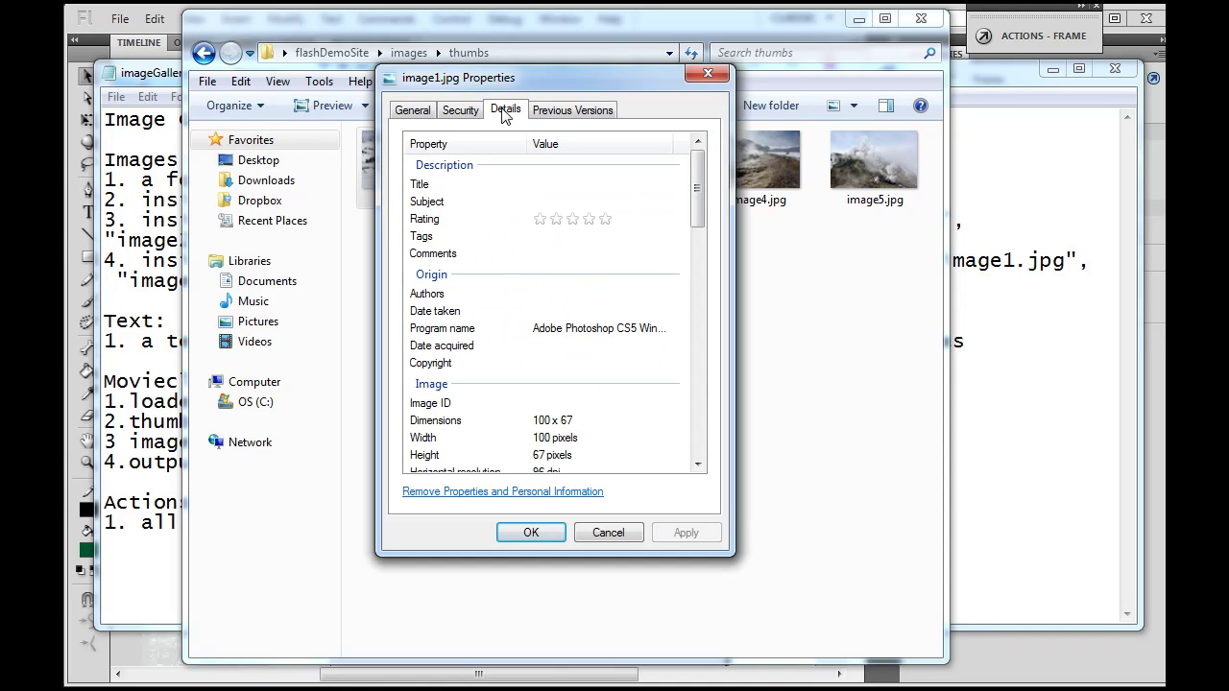
{"action": "left_click_drag", "start_coordinate": [702, 197], "coordinate": [705, 241]}
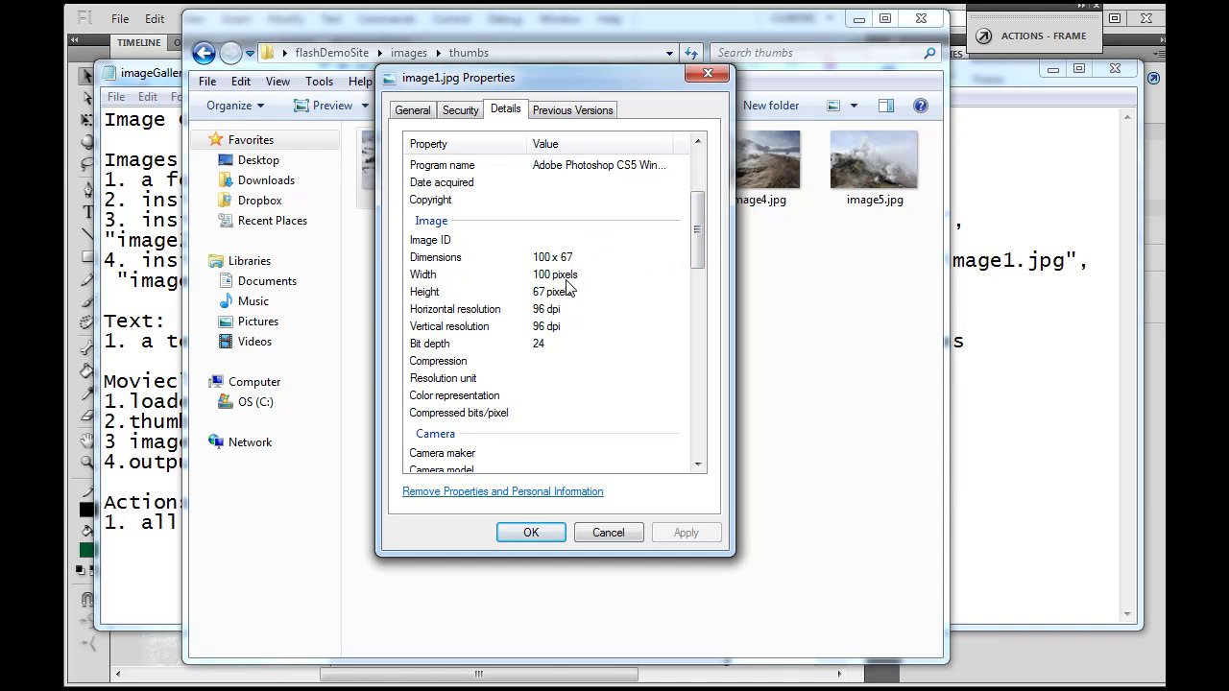
{"action": "left_click", "coordinate": [707, 75]}
Check thumbnail image2.jpg's dimensions in its Properties Details.
{"action": "right_click", "coordinate": [512, 163]}
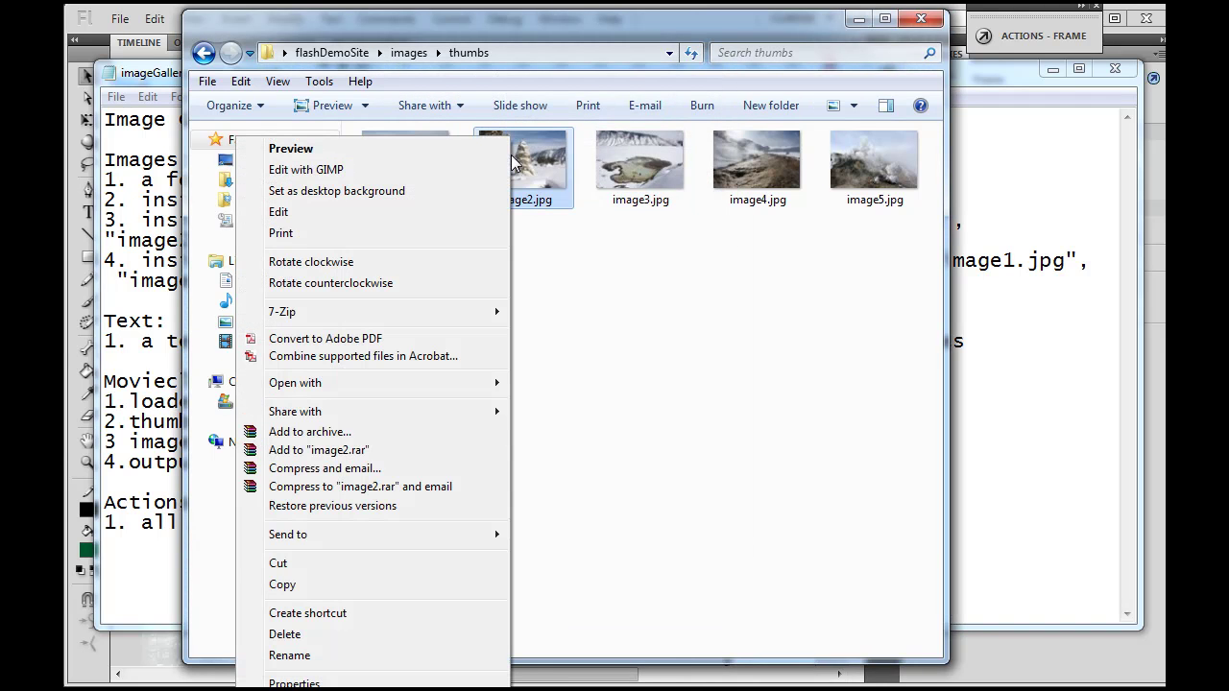
{"action": "left_click", "coordinate": [334, 679]}
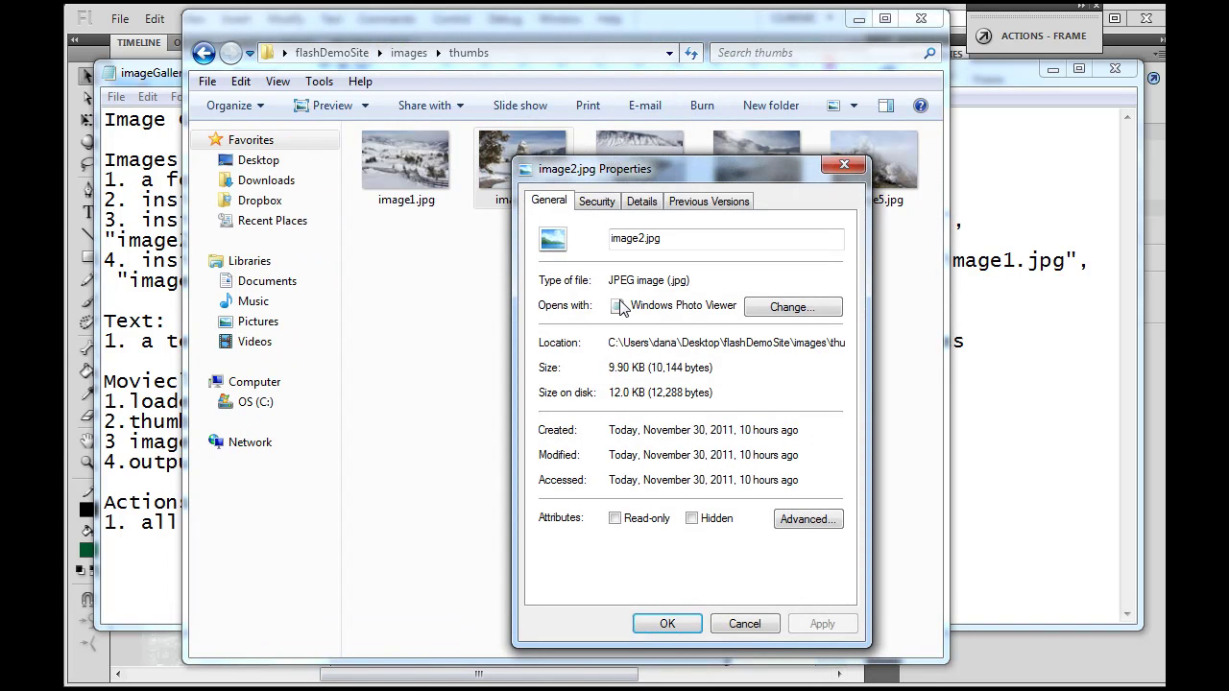
{"action": "left_click", "coordinate": [641, 203]}
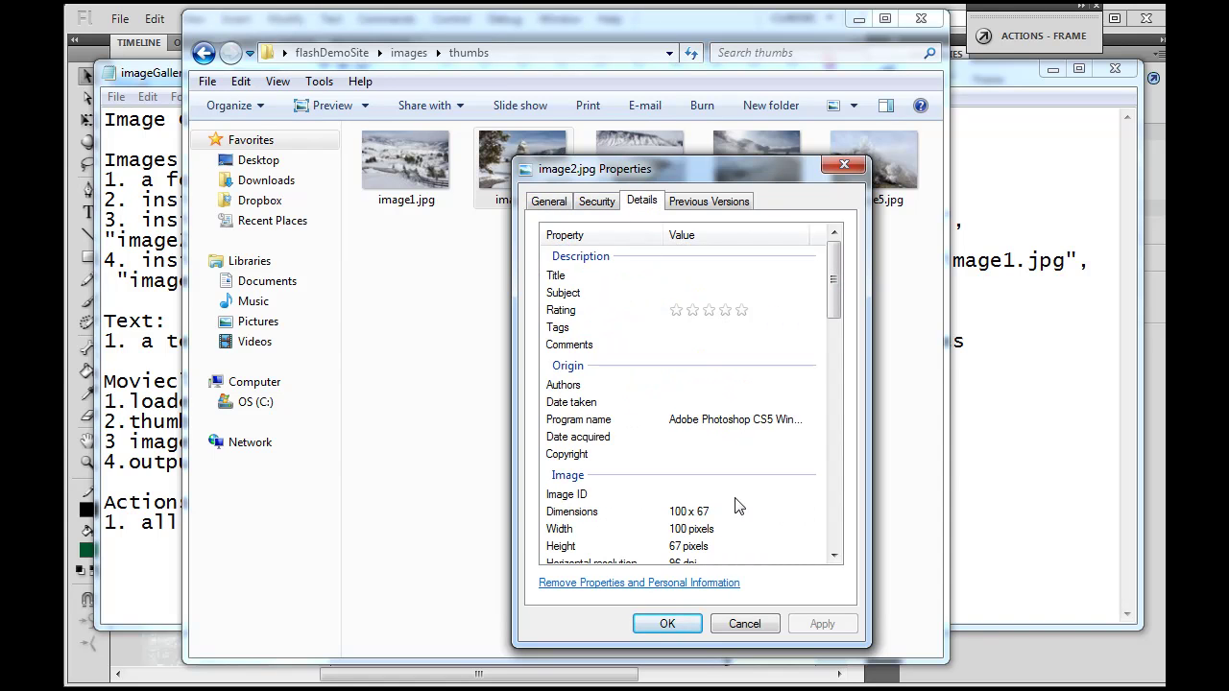
{"action": "scroll", "coordinate": [812, 333], "scroll_direction": "down", "scroll_amount": 2}
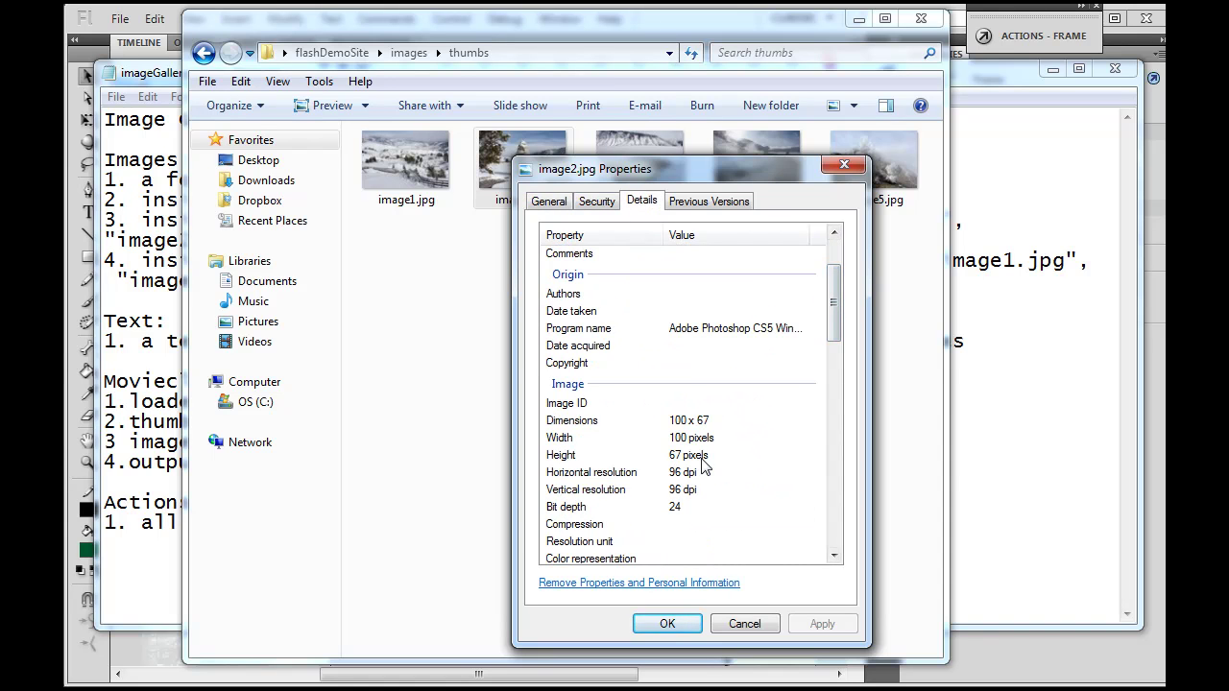
{"action": "left_click", "coordinate": [844, 166]}
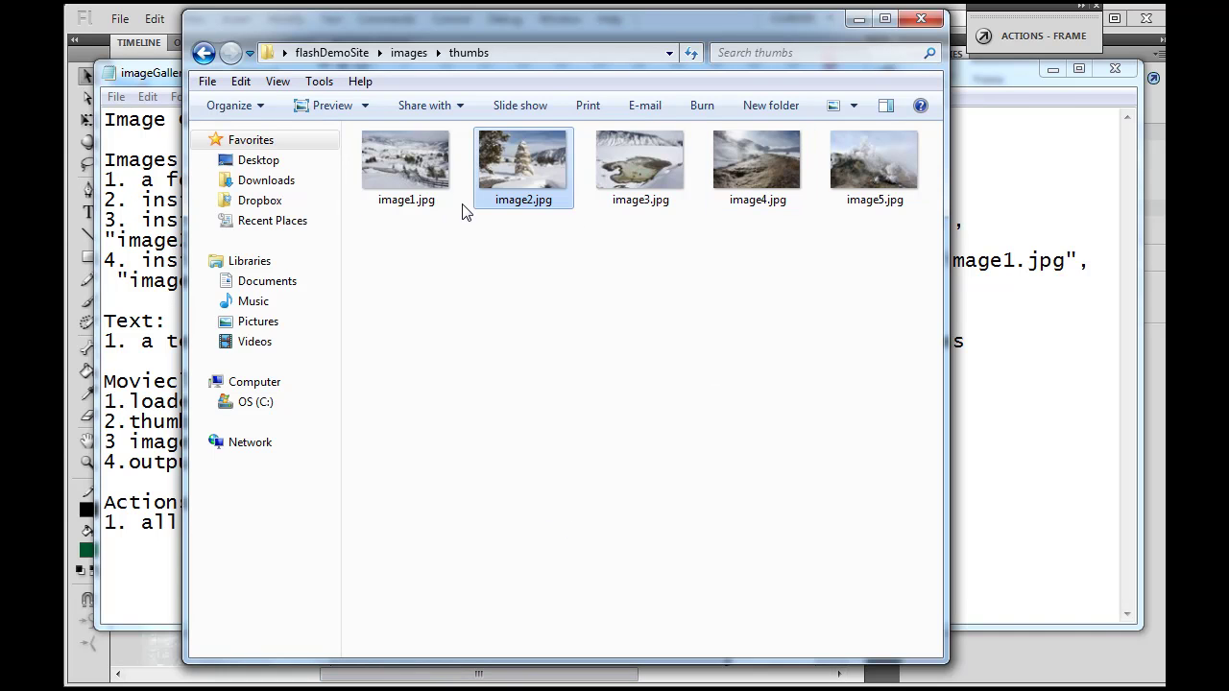
Check the full-size images\image1.jpg dimensions (620 x 413) and close its Properties without changes.
{"action": "left_click", "coordinate": [409, 53]}
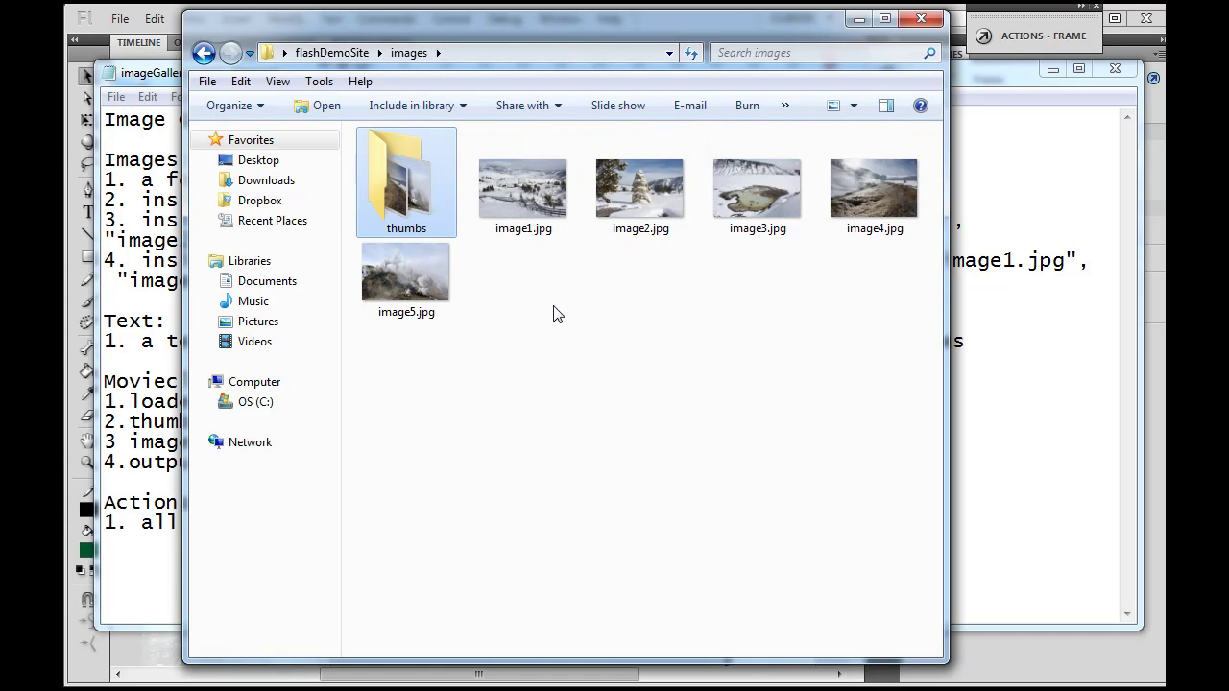
{"action": "right_click", "coordinate": [532, 210]}
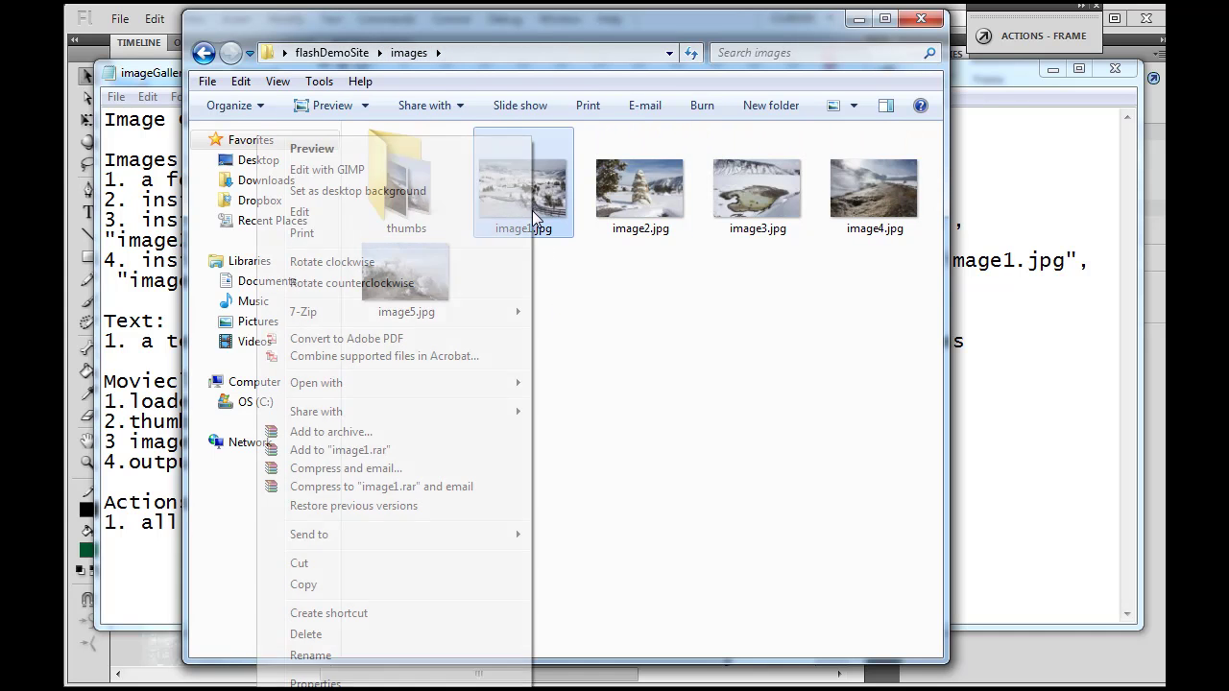
{"action": "left_click", "coordinate": [370, 682]}
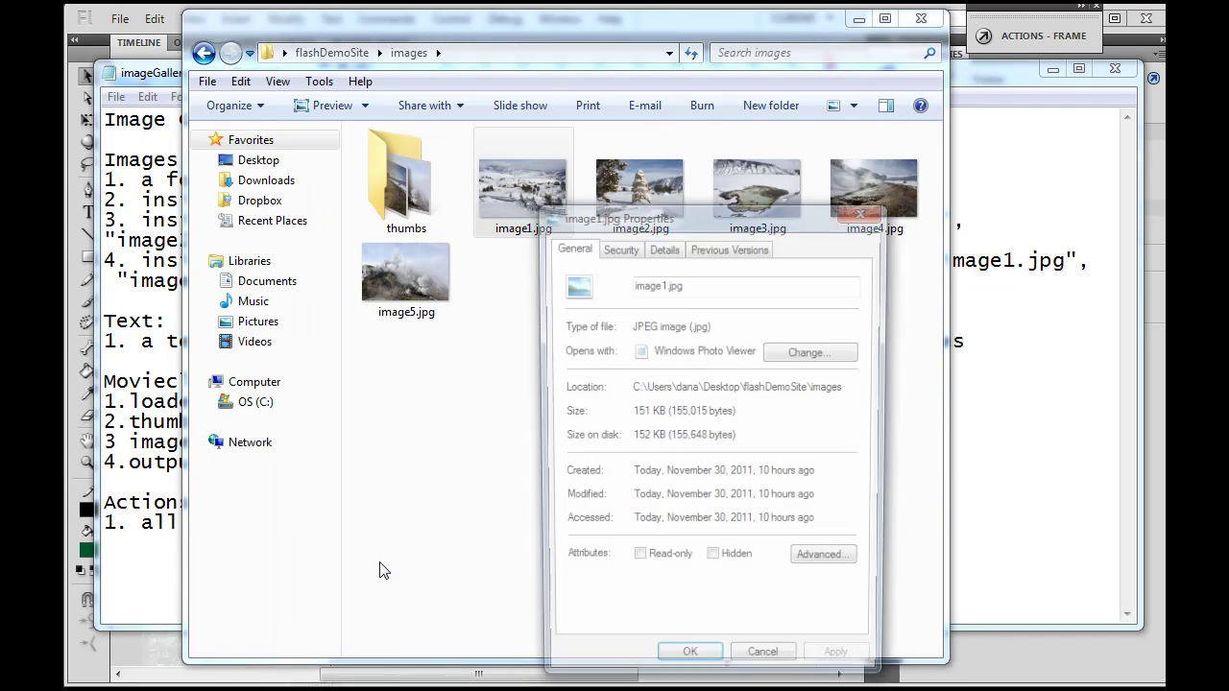
{"action": "left_click", "coordinate": [662, 247]}
{"action": "left_click_drag", "start_coordinate": [702, 213], "coordinate": [630, 117]}
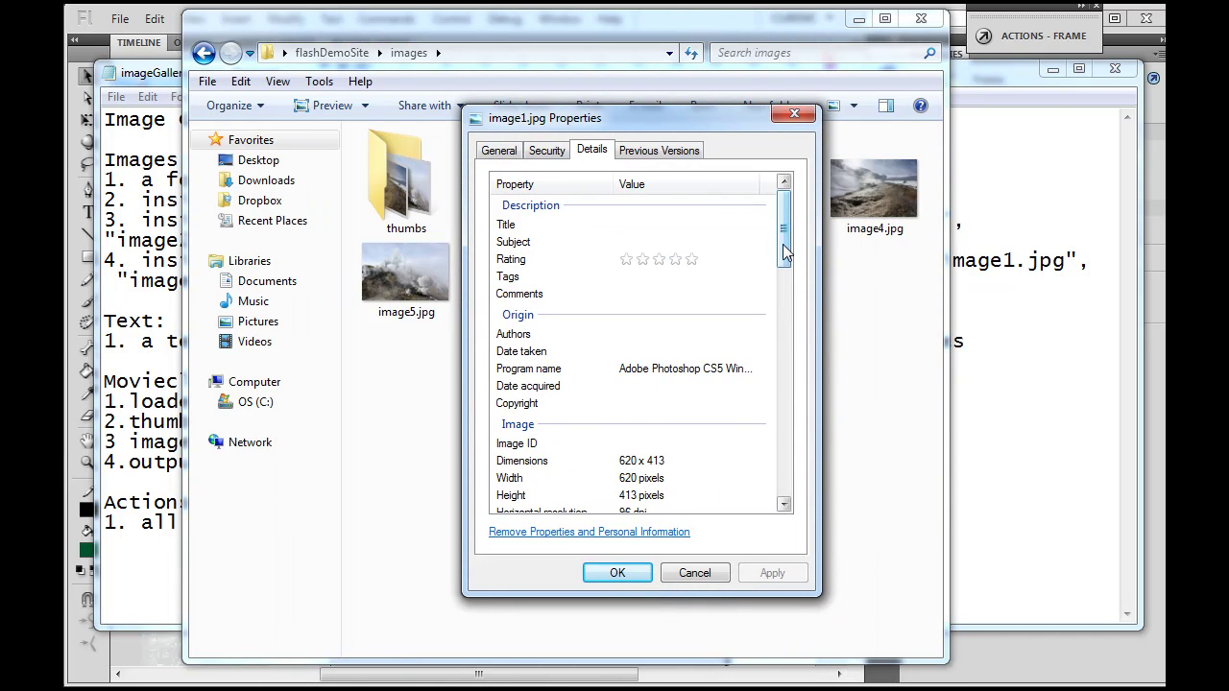
{"action": "left_click_drag", "start_coordinate": [784, 248], "coordinate": [792, 305]}
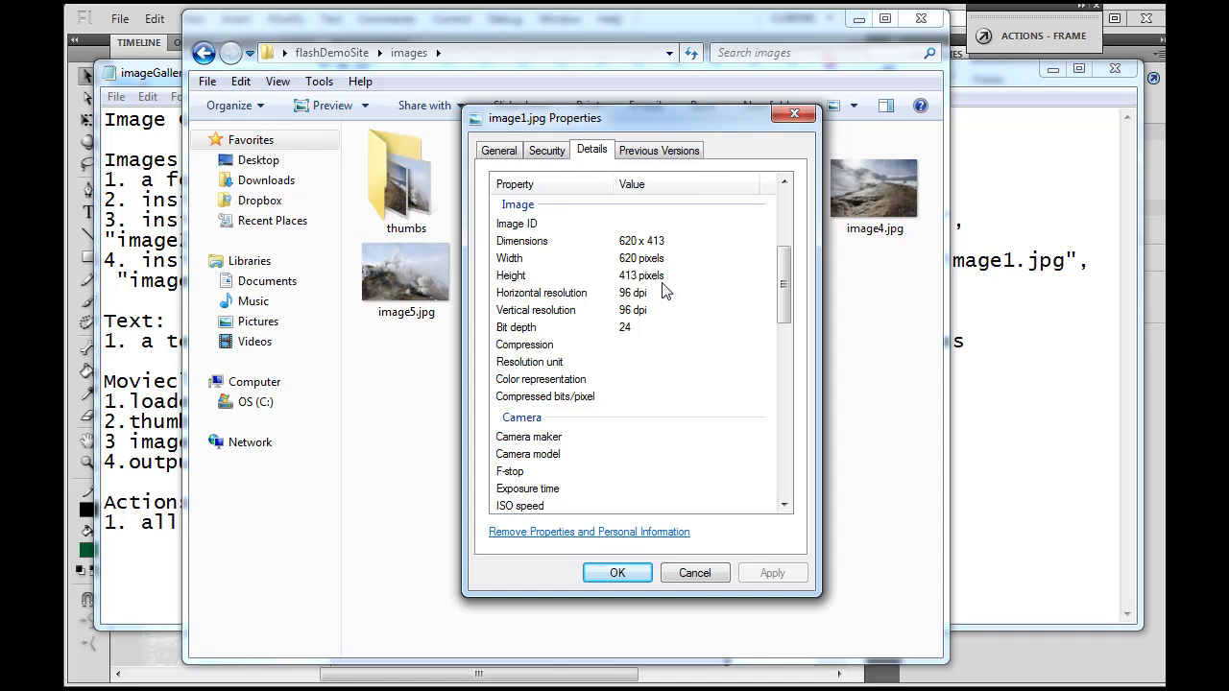
{"action": "left_click", "coordinate": [695, 573]}
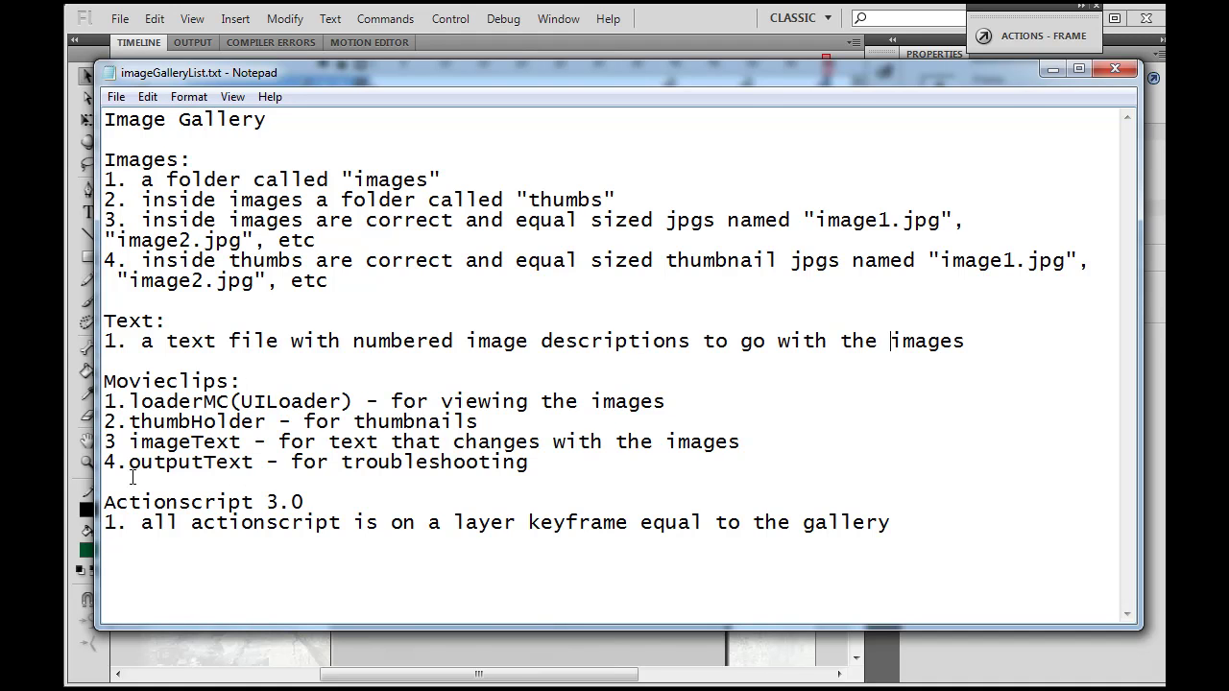
{"action": "left_click_drag", "start_coordinate": [128, 401], "coordinate": [231, 401]}
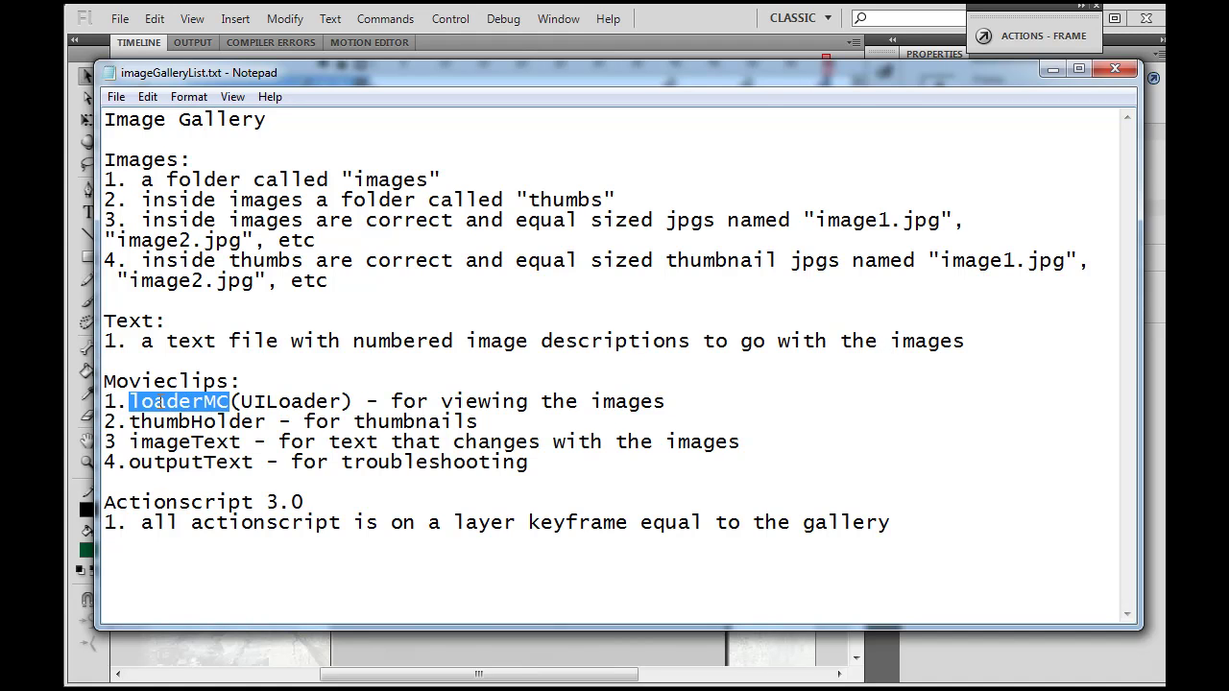
{"action": "left_click", "coordinate": [247, 404]}
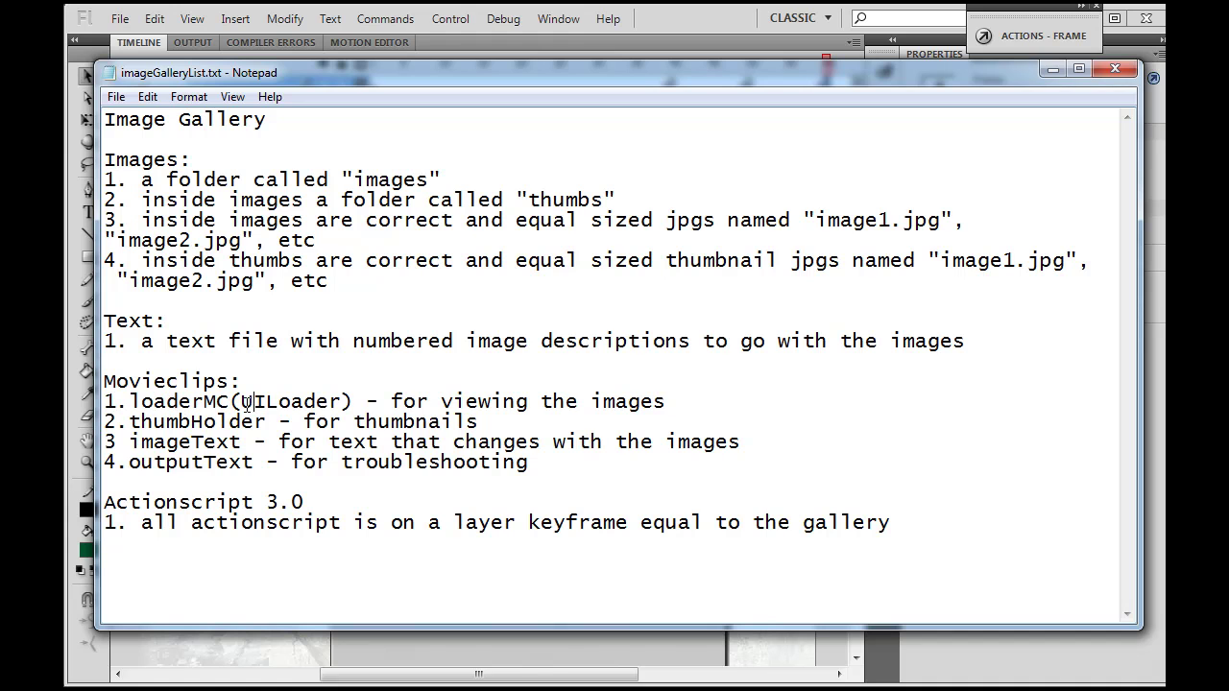
{"action": "left_click_drag", "start_coordinate": [242, 403], "coordinate": [345, 405]}
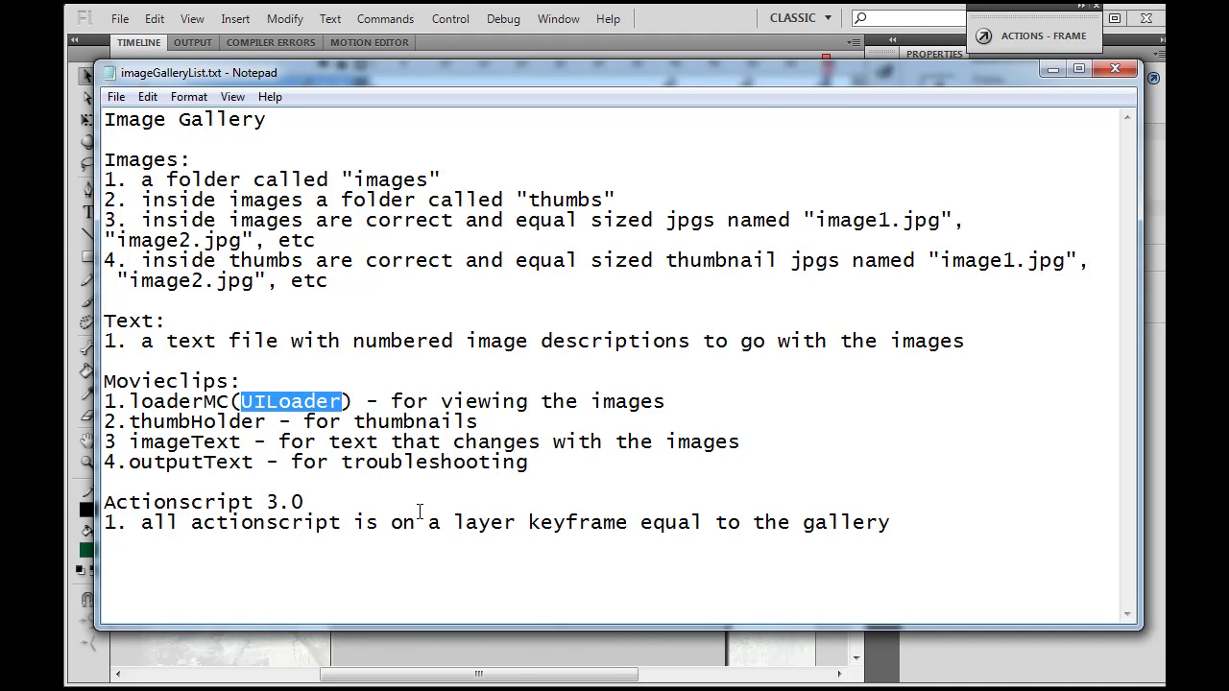
{"action": "left_click", "coordinate": [541, 465]}
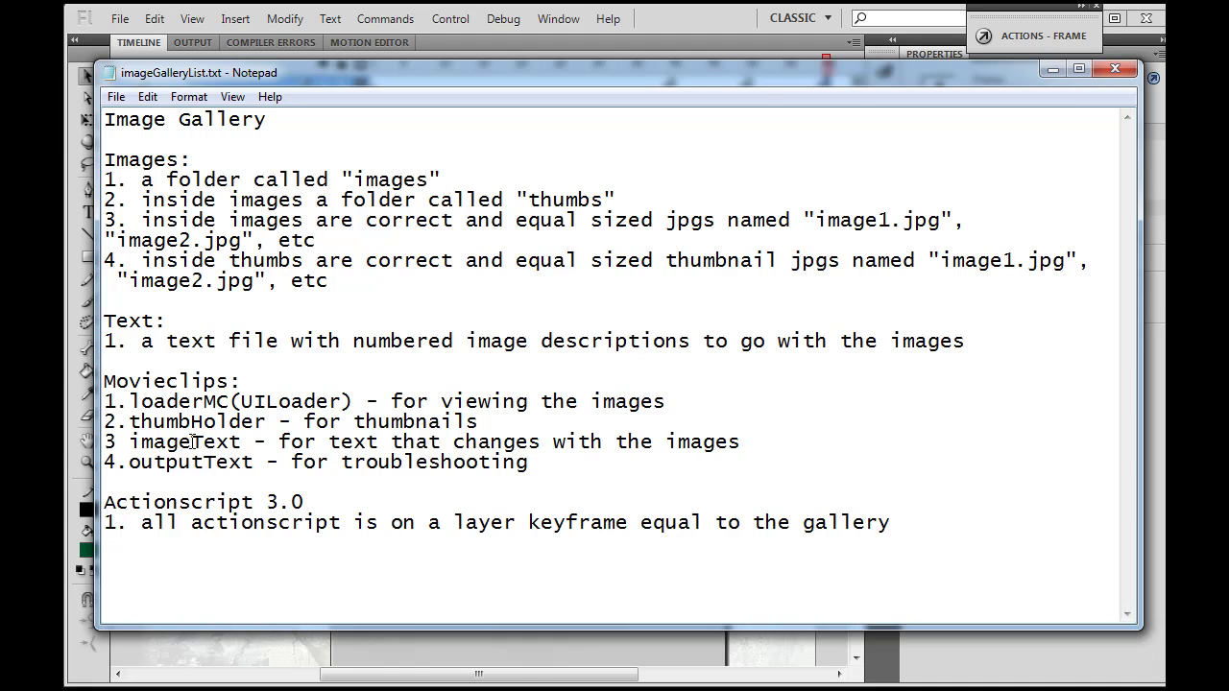
{"action": "mouse_move", "coordinate": [204, 441]}
{"action": "left_mouse_down"}
{"action": "mouse_move", "coordinate": [192, 441]}
{"action": "mouse_move", "coordinate": [216, 461]}
{"action": "left_mouse_up"}
{"action": "left_click_drag", "start_coordinate": [192, 423], "coordinate": [230, 401]}
Reveal the Flash stage and select the UILoader to check its instance name.
{"action": "left_click", "coordinate": [1052, 70]}
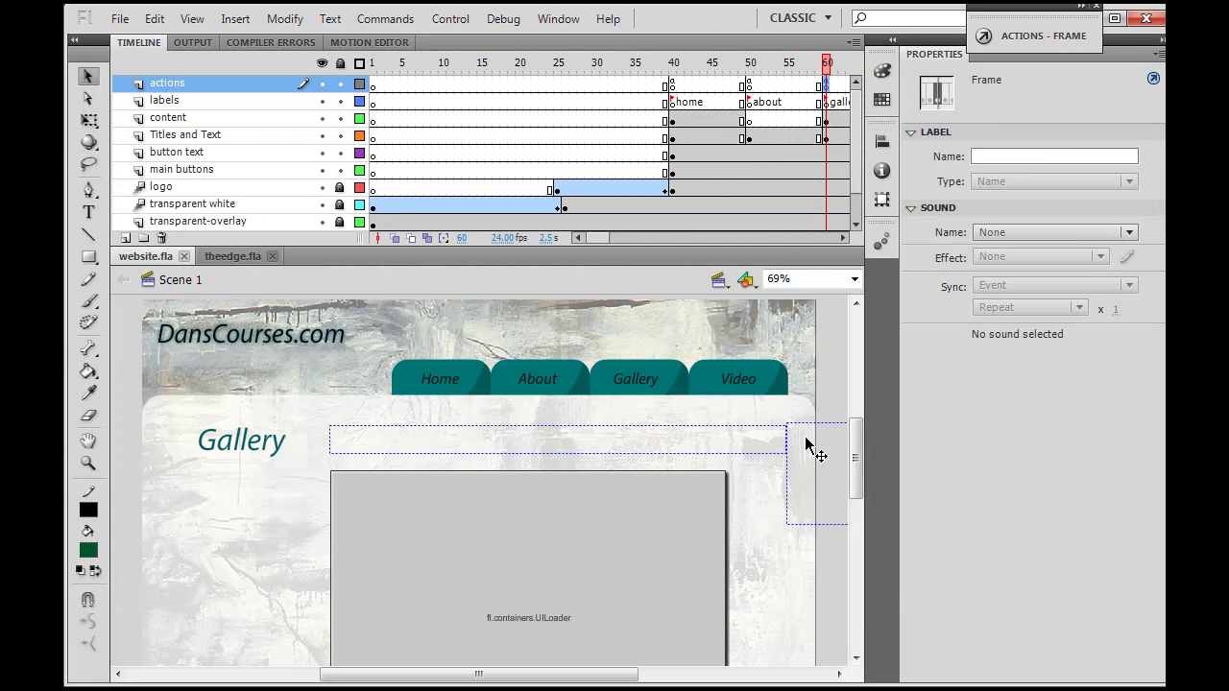
{"action": "left_click_drag", "start_coordinate": [855, 434], "coordinate": [857, 450]}
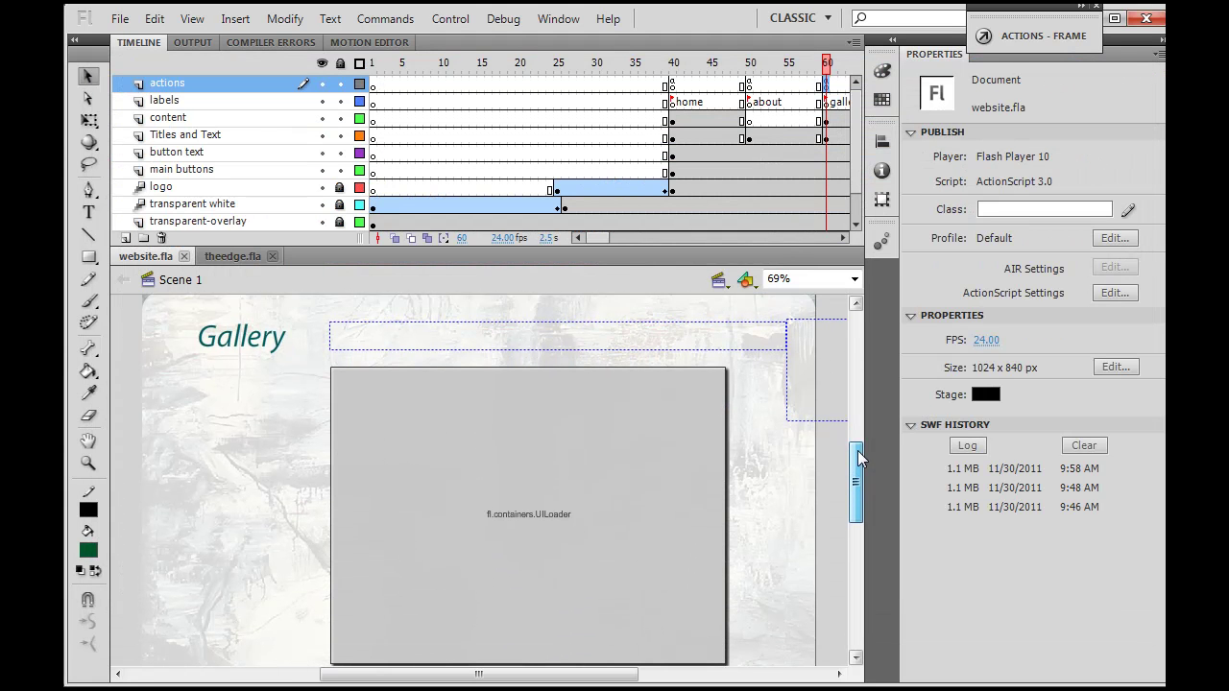
{"action": "left_click", "coordinate": [630, 465]}
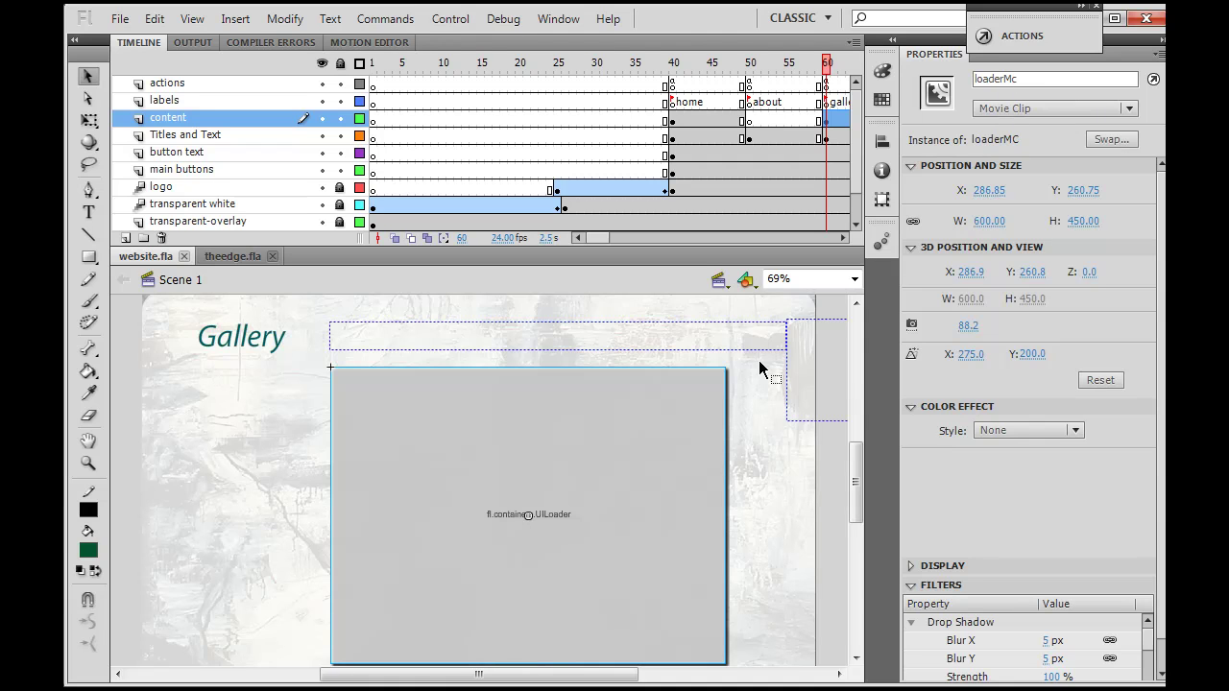
{"action": "left_click", "coordinate": [768, 434]}
{"action": "left_click", "coordinate": [655, 453]}
Inspect the caption box, outputText text box and imageText clip instances in Properties.
{"action": "left_click", "coordinate": [653, 349]}
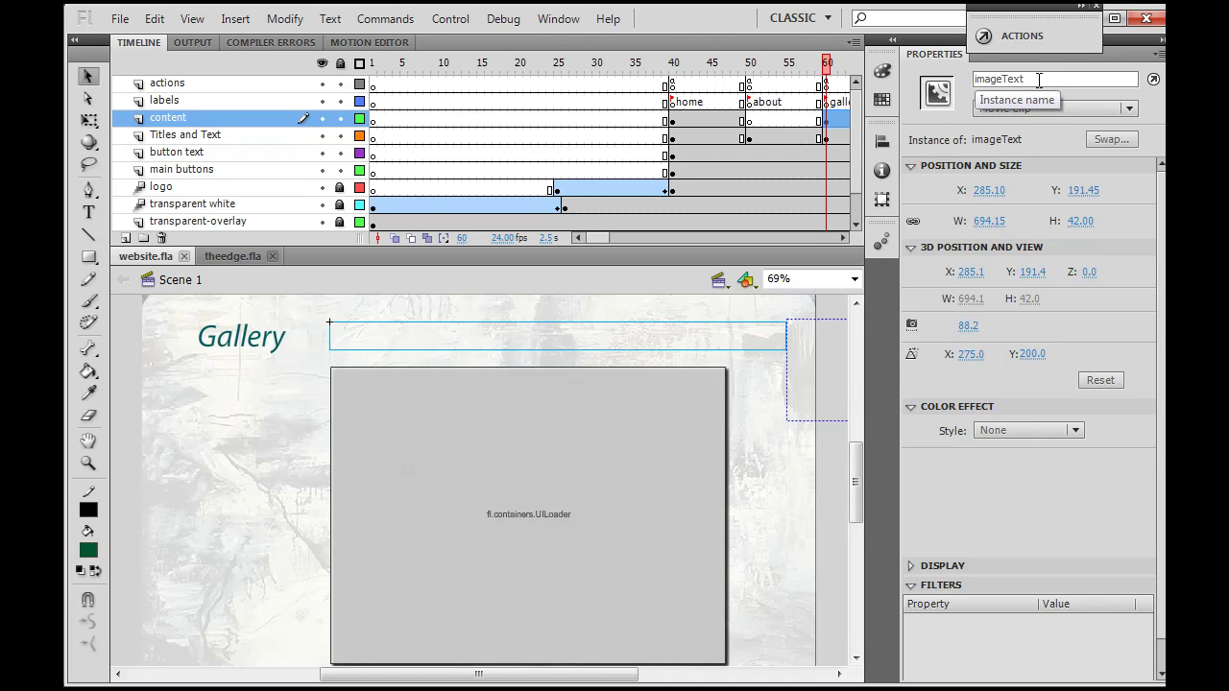
{"action": "left_click", "coordinate": [799, 404]}
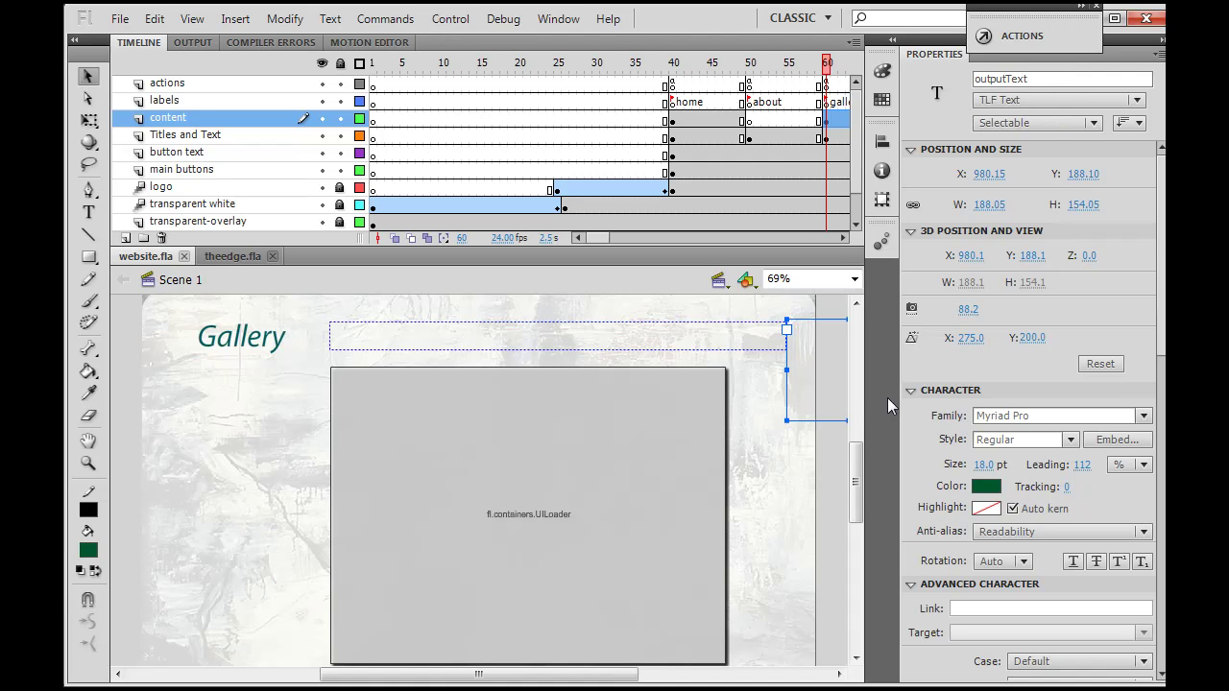
{"action": "left_click", "coordinate": [790, 471]}
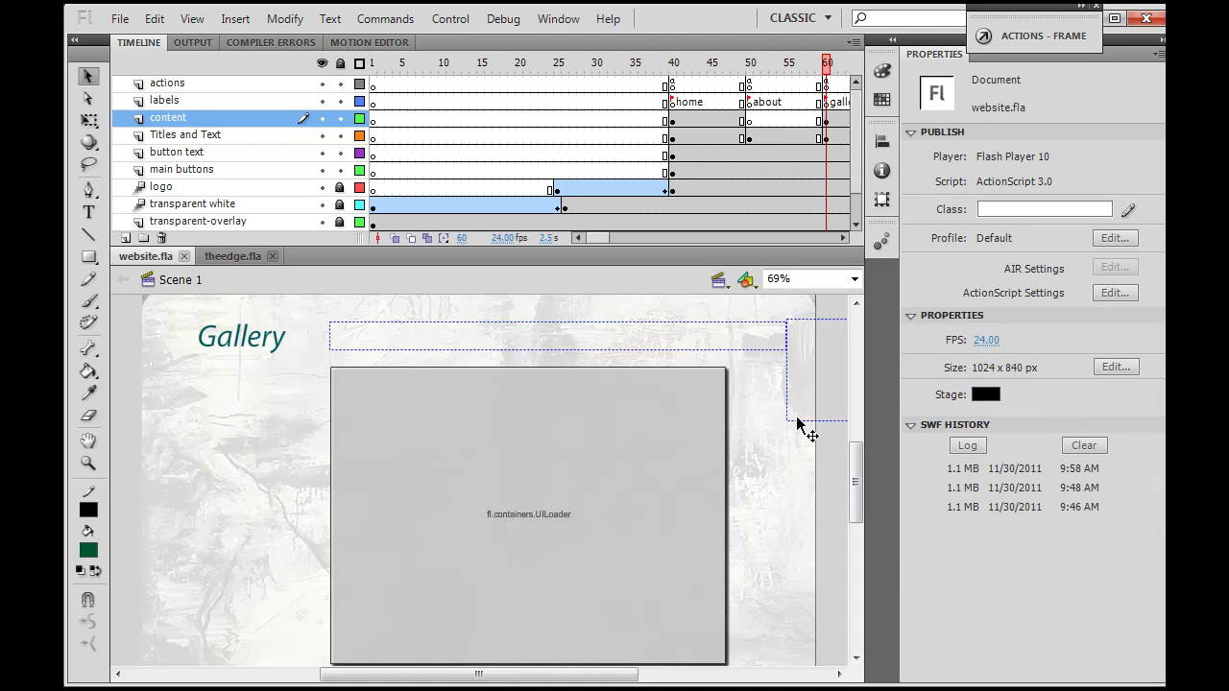
{"action": "left_click", "coordinate": [801, 425]}
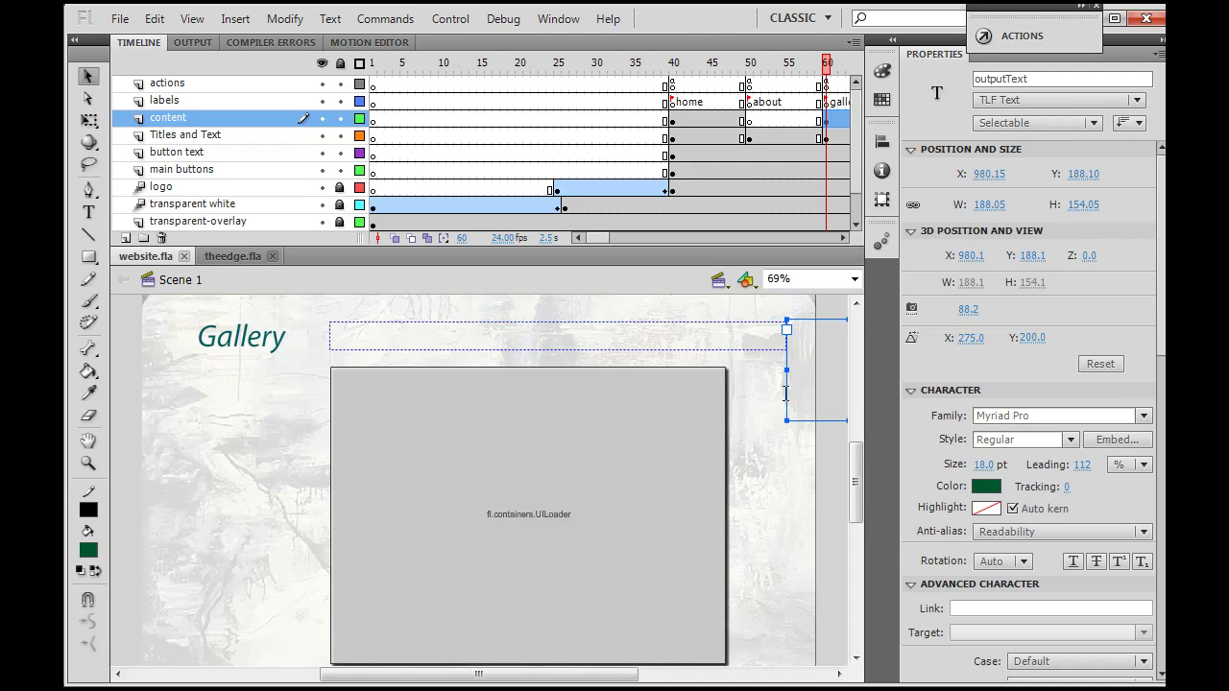
{"action": "left_click", "coordinate": [715, 347]}
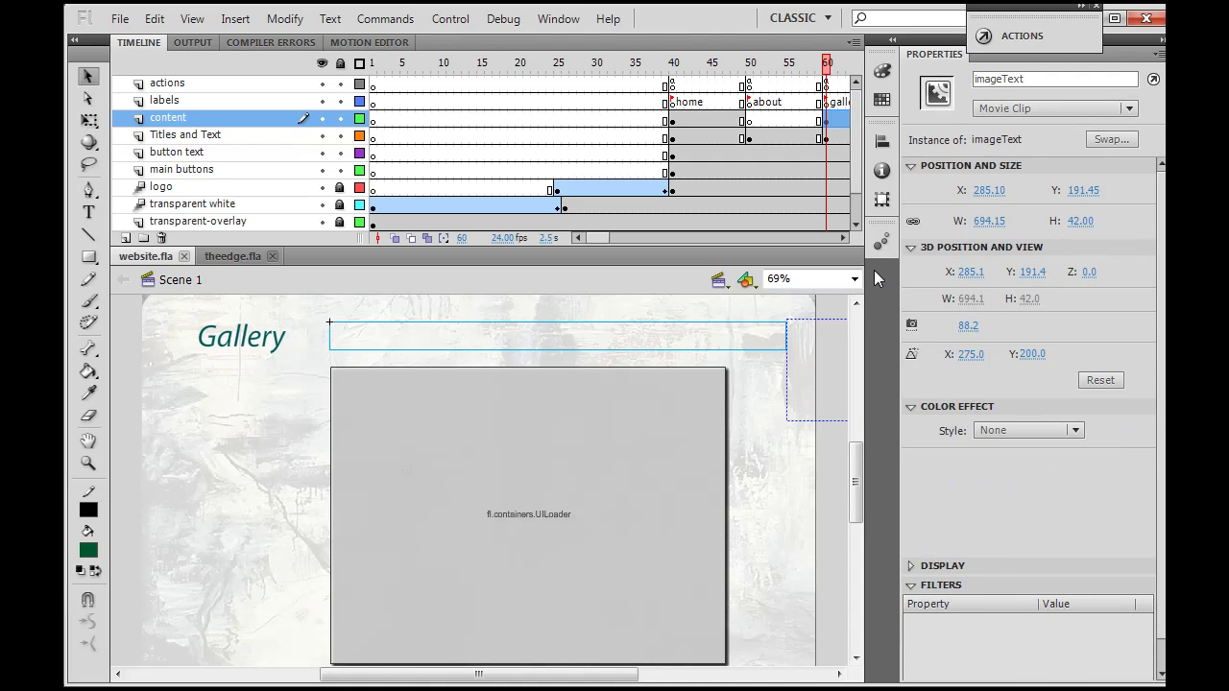
{"action": "left_click", "coordinate": [683, 451]}
Check the thumbHolder clip and the UILoader's loaderMc name, then return to the Notepad checklist.
{"action": "left_click", "coordinate": [225, 470]}
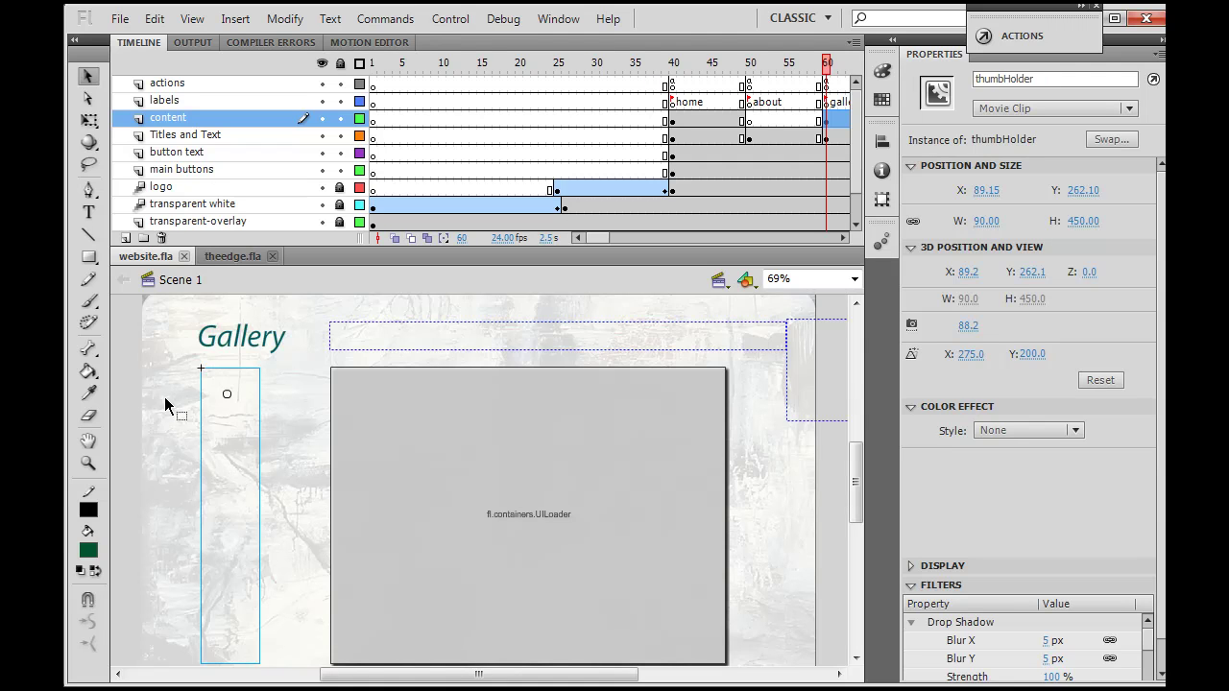
{"action": "left_click", "coordinate": [126, 410]}
{"action": "left_click", "coordinate": [252, 473]}
{"action": "left_click", "coordinate": [132, 448]}
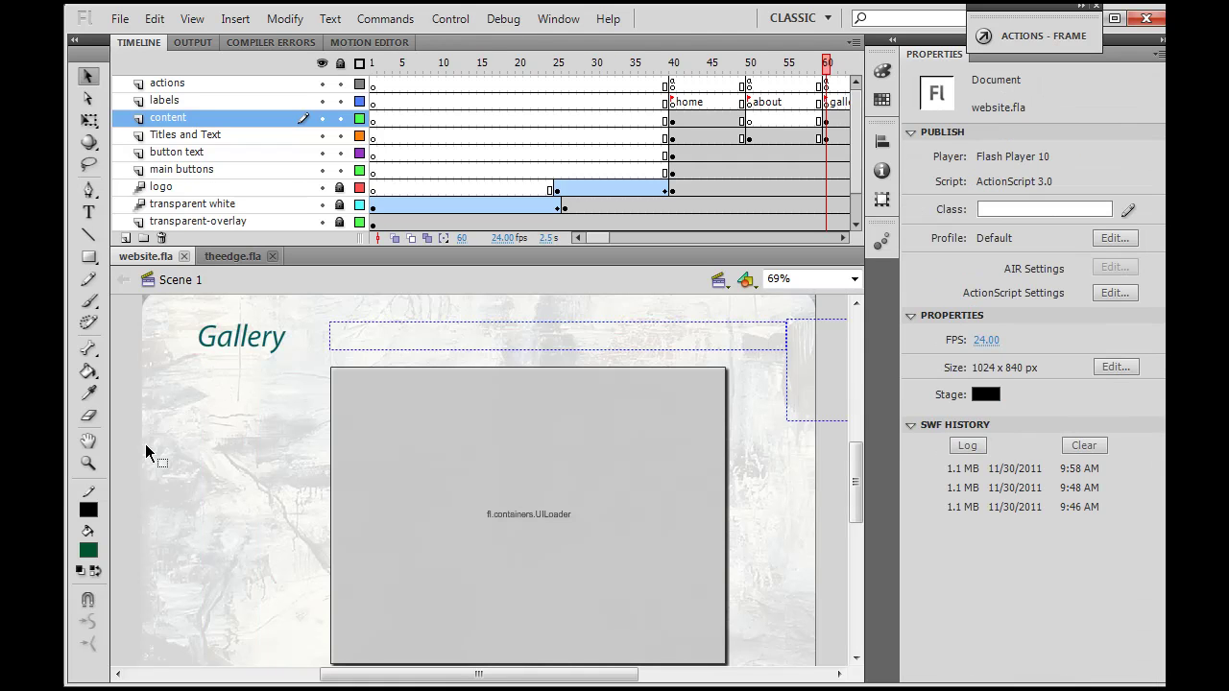
{"action": "left_click", "coordinate": [231, 469]}
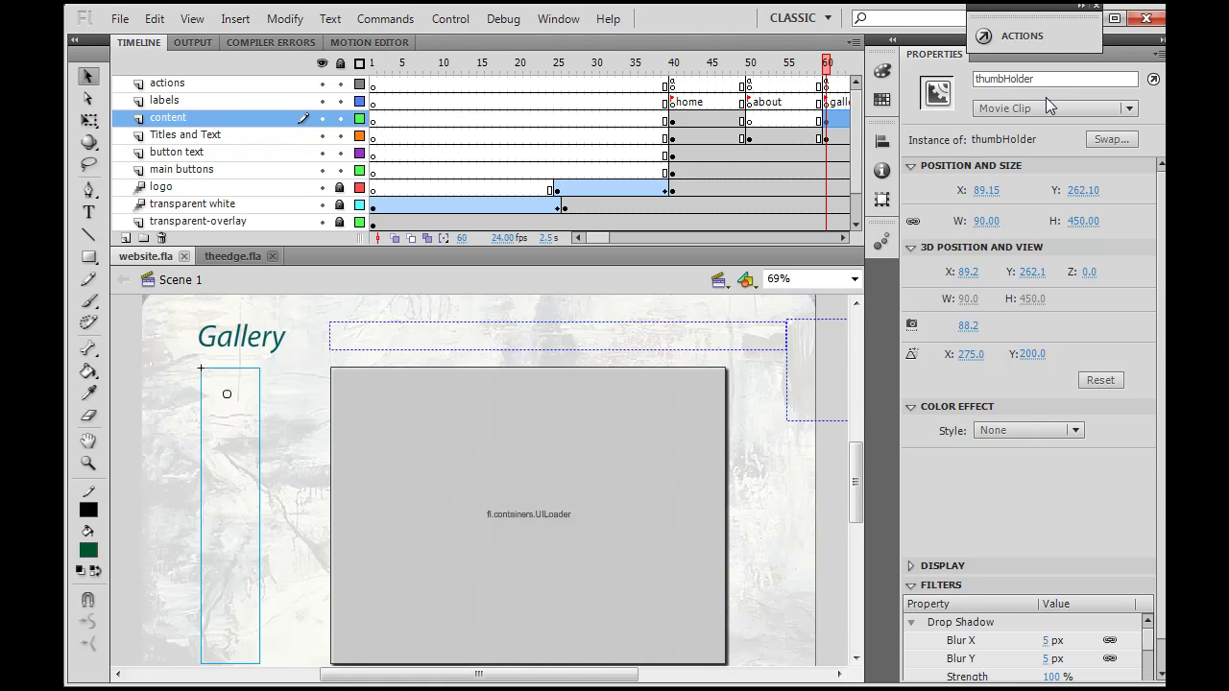
{"action": "left_click", "coordinate": [528, 452]}
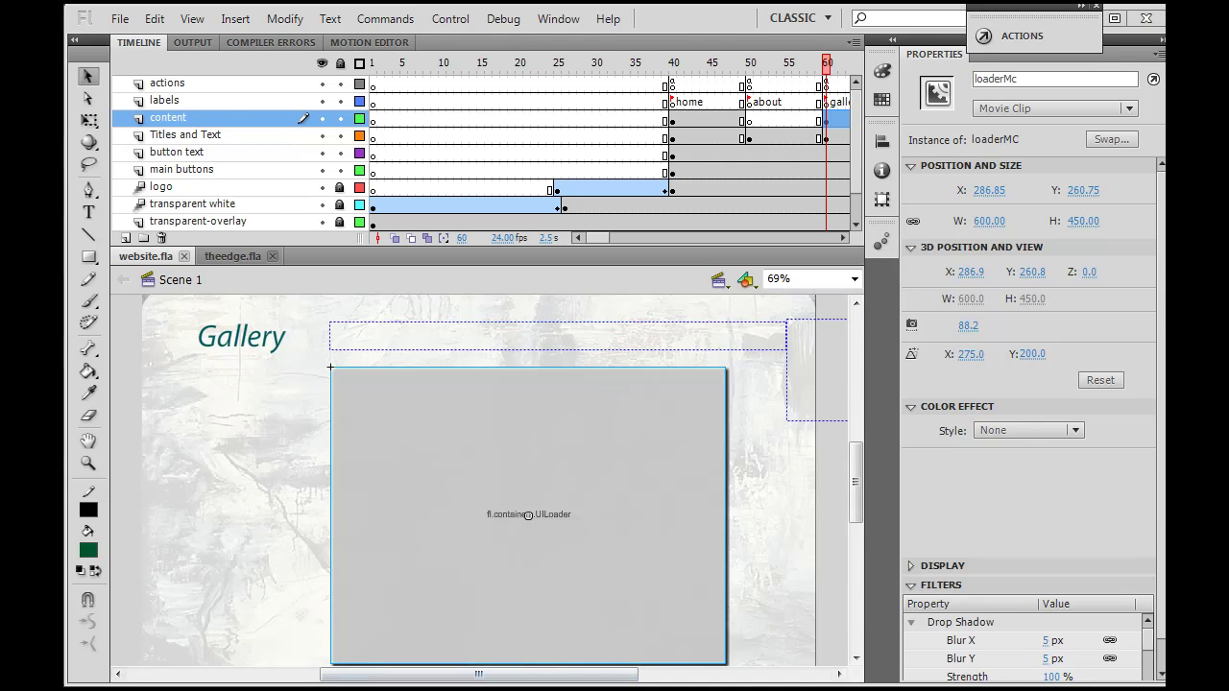
{"action": "left_click", "coordinate": [518, 522]}
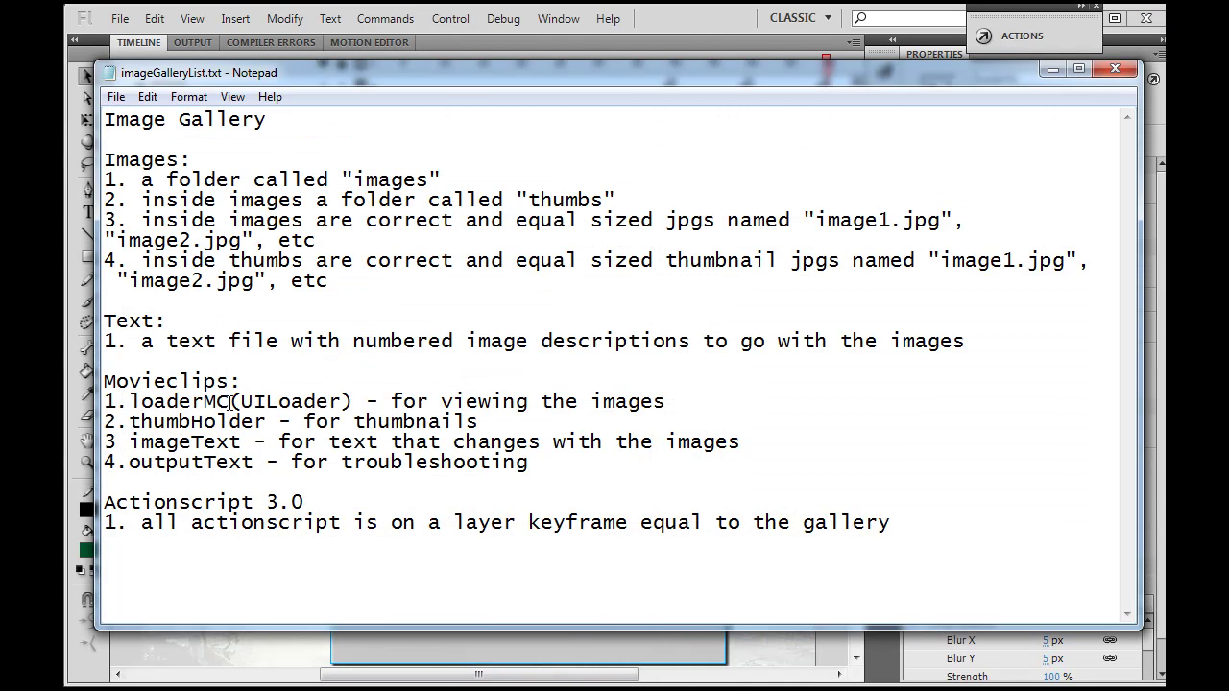
Correct loaderMC to loaderMc and add a 'TLF text box:' line above 4.outputText.
{"action": "key", "text": "BackSpace"}
{"action": "type", "text": "c"}
{"action": "key", "text": "Return"}
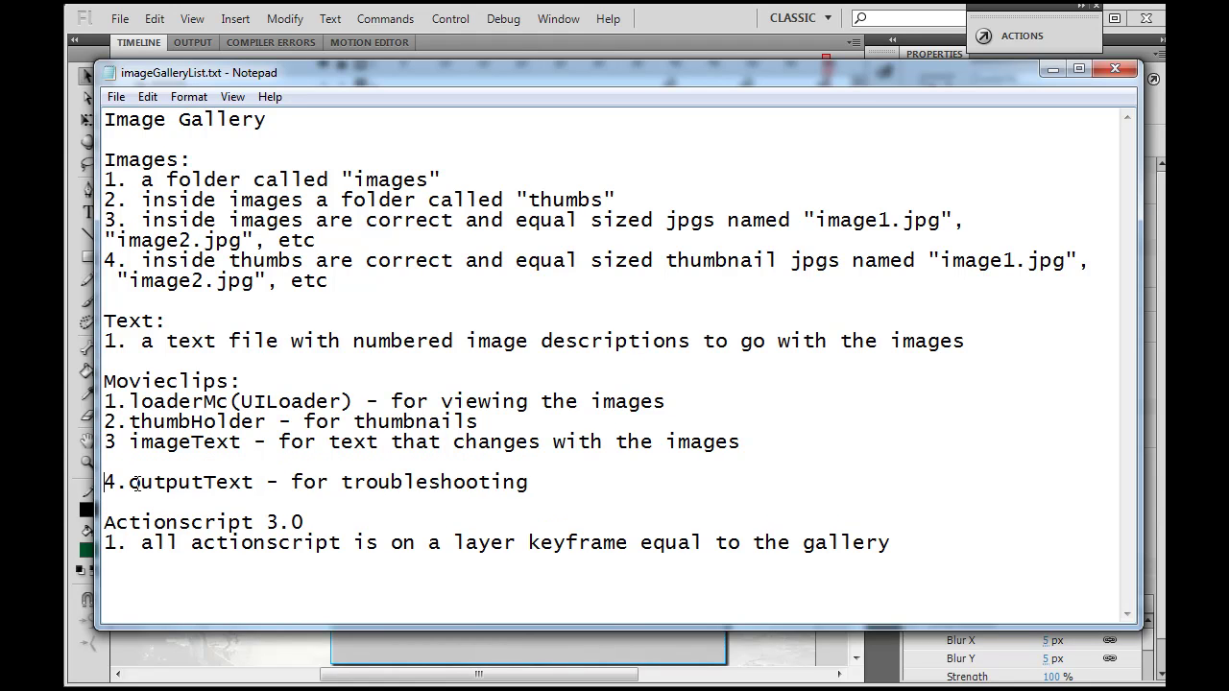
{"action": "key", "text": "Up"}
{"action": "type", "text": "TLF tec"}
{"action": "key", "text": "BackSpace"}
{"action": "type", "text": "xt box:"}
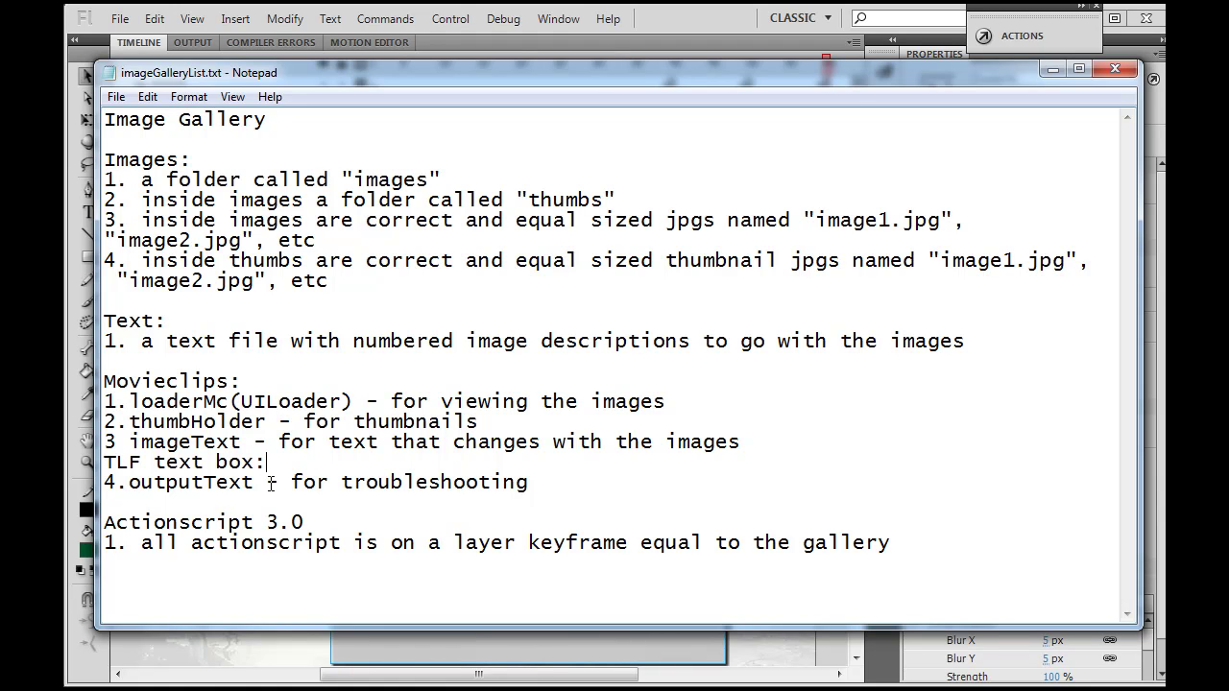
{"action": "key", "text": "Down"}
{"action": "key", "text": "Left"}
{"action": "left_click_drag", "start_coordinate": [107, 519], "coordinate": [312, 528]}
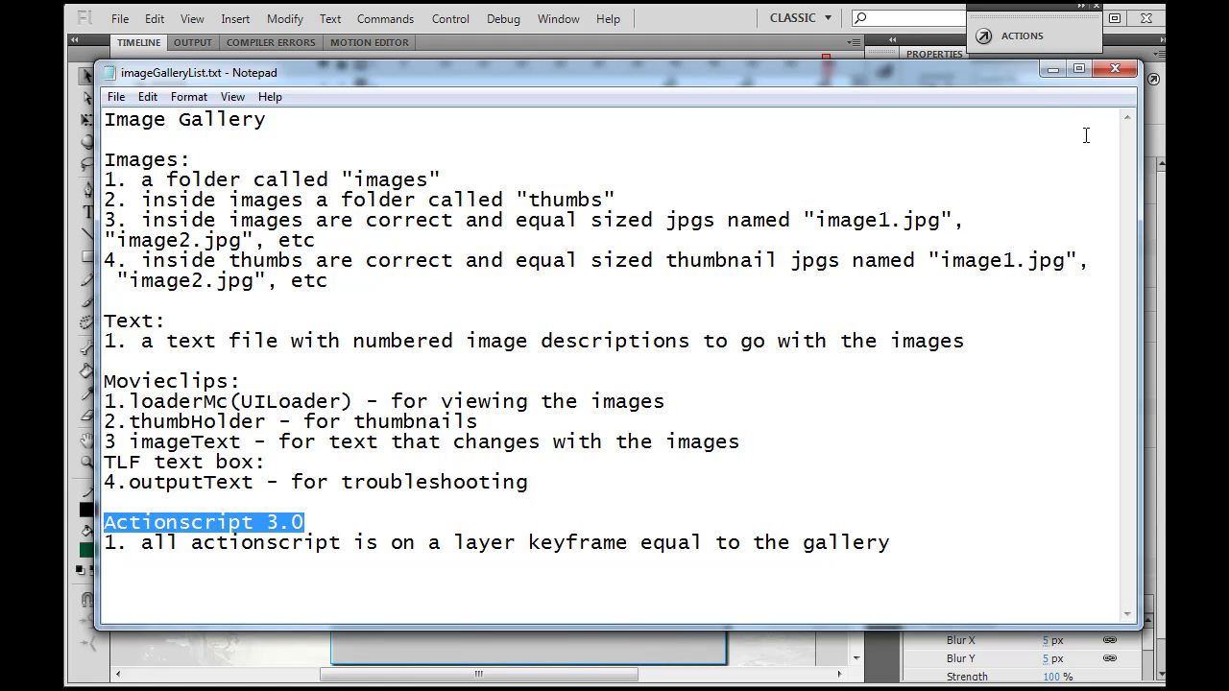
Review the actions-layer keyframe 60 code with its loadThumbs and thumbClicked functions.
{"action": "left_click", "coordinate": [1052, 70]}
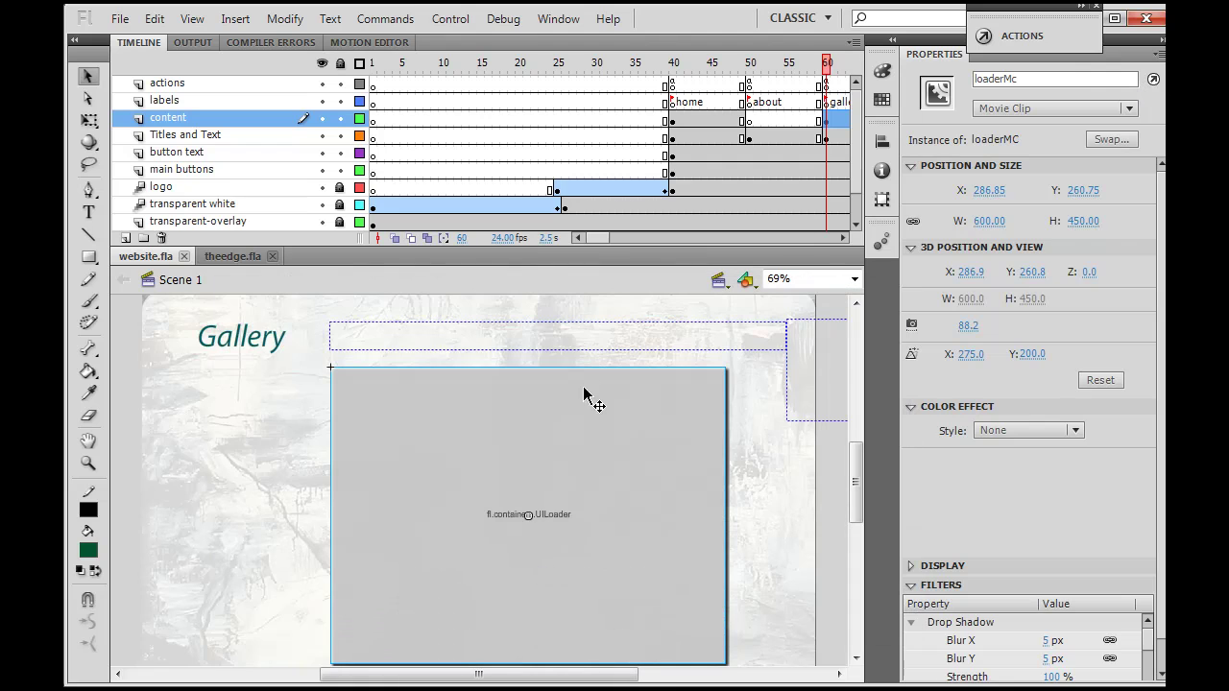
{"action": "mouse_move", "coordinate": [597, 236]}
{"action": "left_mouse_down"}
{"action": "mouse_move", "coordinate": [613, 236]}
{"action": "mouse_move", "coordinate": [585, 235]}
{"action": "mouse_move", "coordinate": [612, 235]}
{"action": "left_mouse_up"}
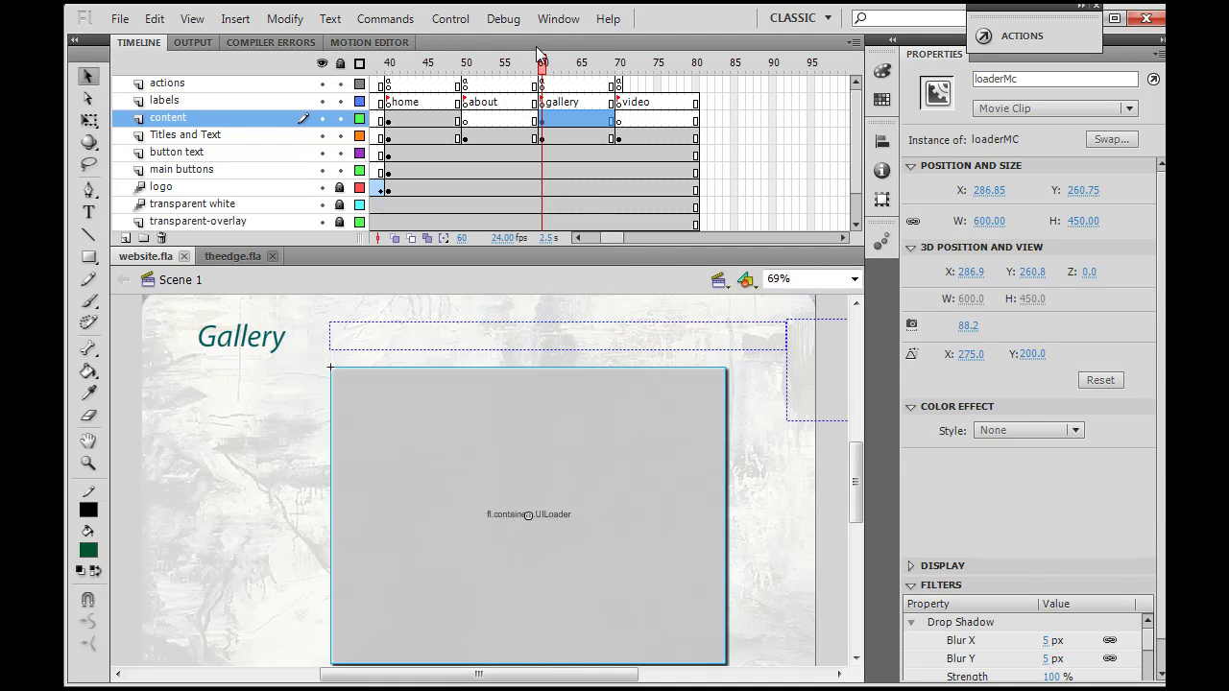
{"action": "mouse_move", "coordinate": [543, 64]}
{"action": "left_mouse_down"}
{"action": "mouse_move", "coordinate": [465, 67]}
{"action": "mouse_move", "coordinate": [541, 65]}
{"action": "left_mouse_up"}
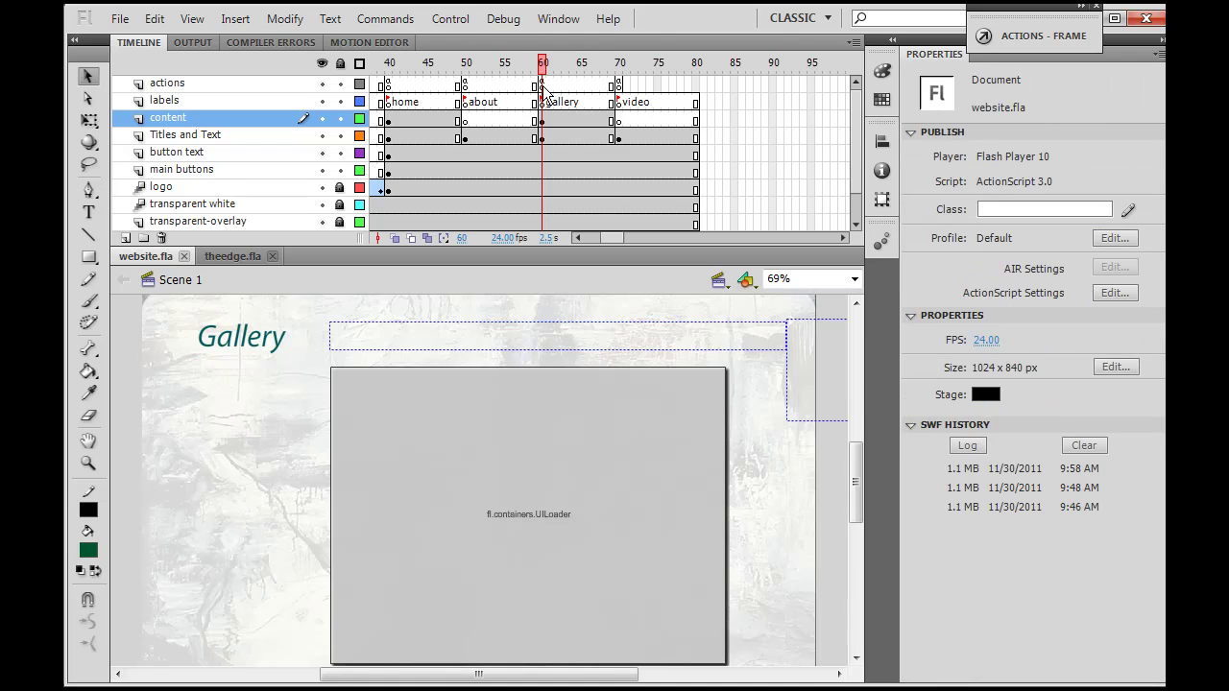
{"action": "left_click", "coordinate": [175, 84]}
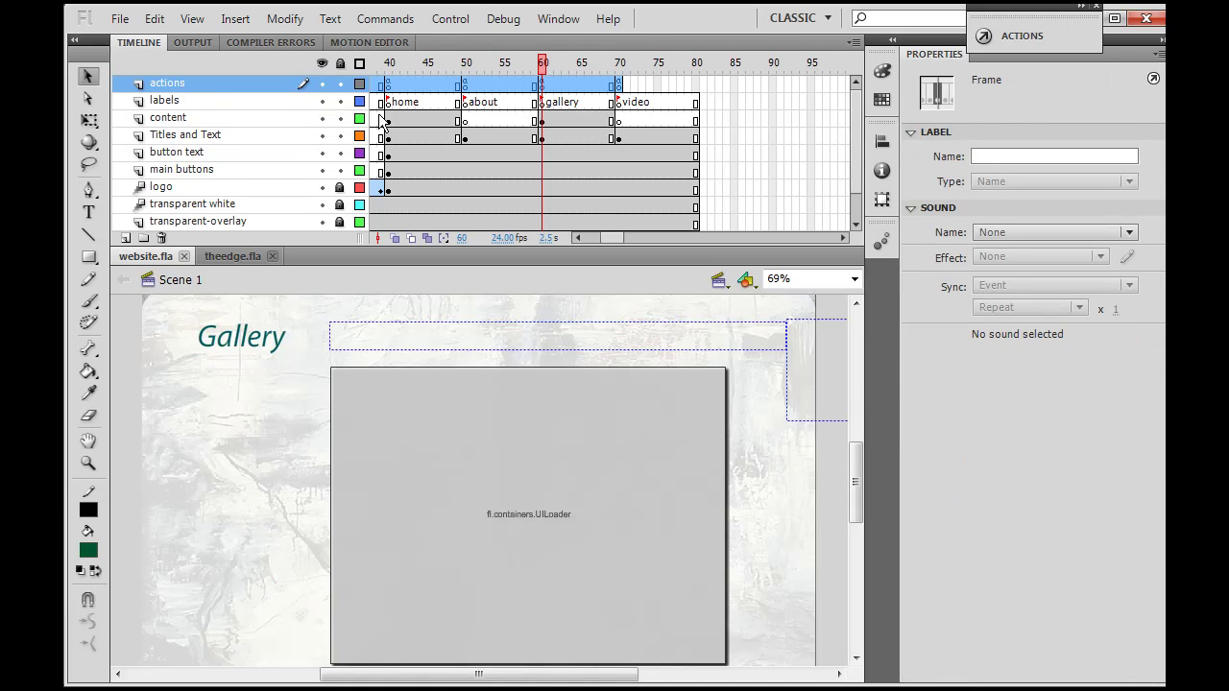
{"action": "left_click", "coordinate": [543, 84]}
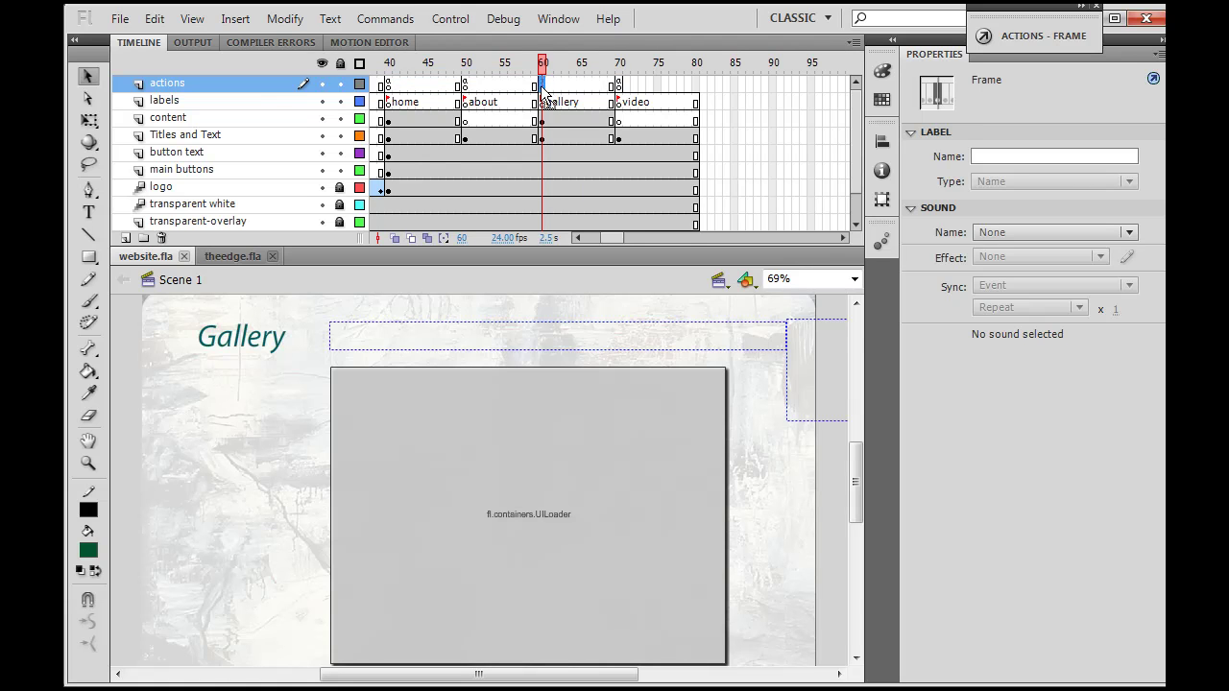
{"action": "left_click", "coordinate": [1020, 37]}
{"action": "left_click_drag", "start_coordinate": [950, 308], "coordinate": [921, 484]}
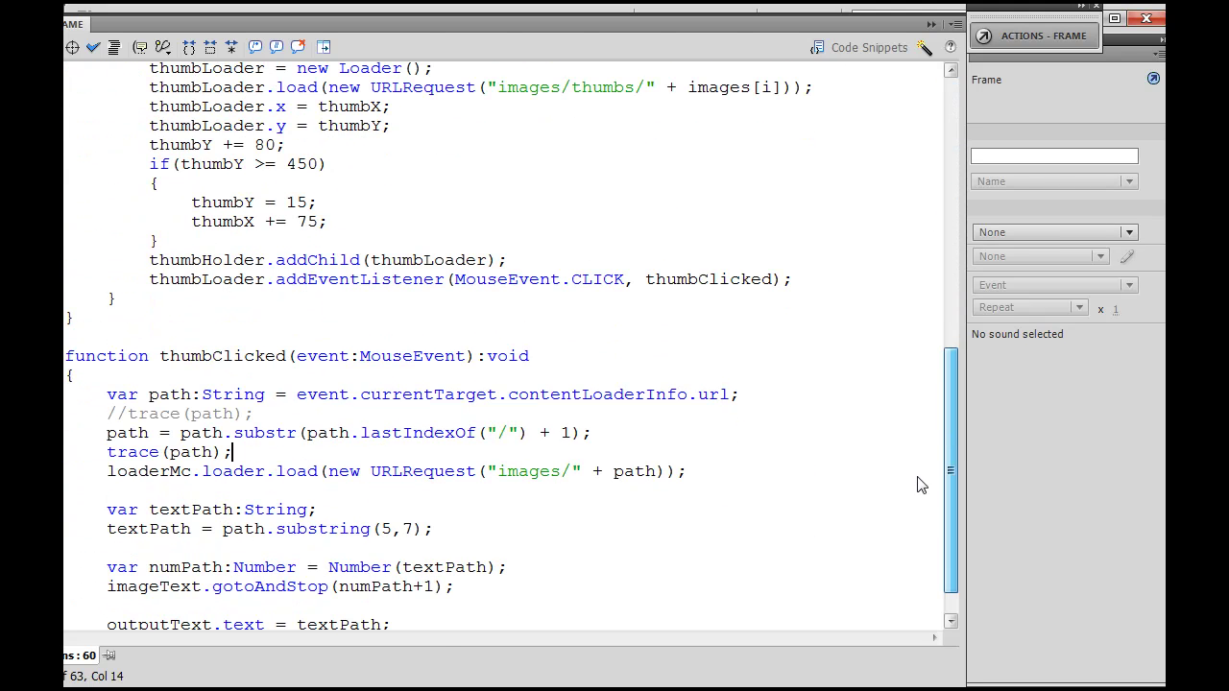
{"action": "left_click", "coordinate": [1037, 39]}
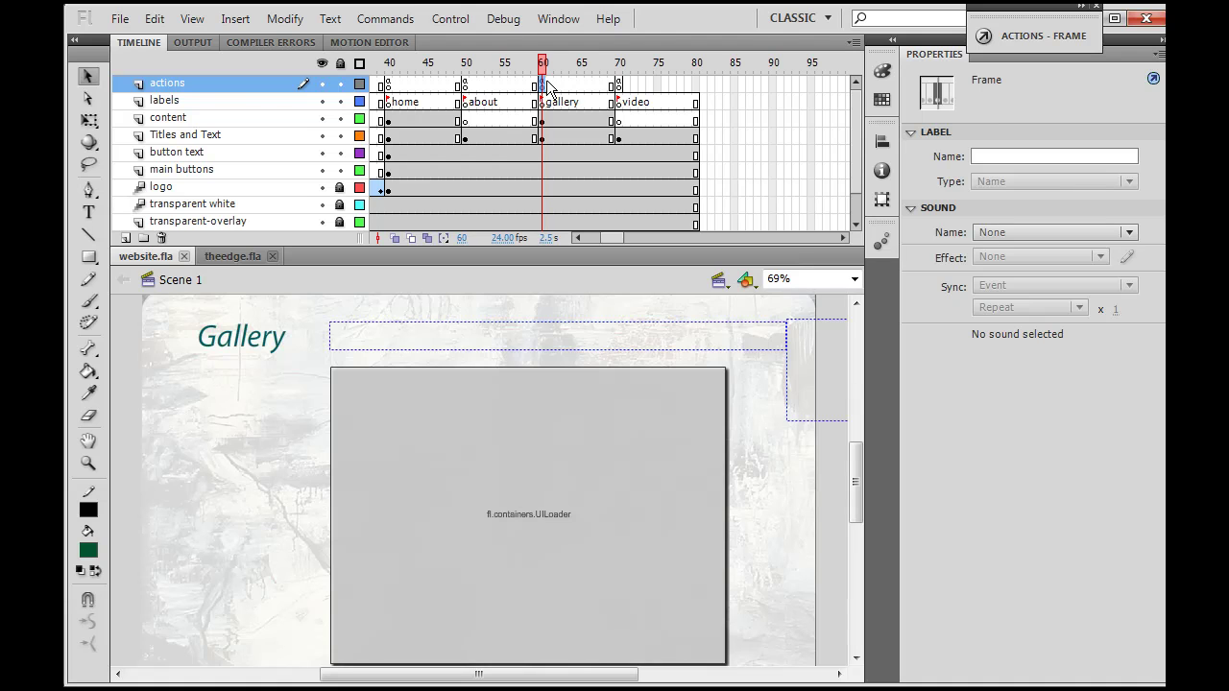
Recheck the UILoader, outputText, imageText and thumbHolder by selecting each on the stage.
{"action": "left_click", "coordinate": [683, 436]}
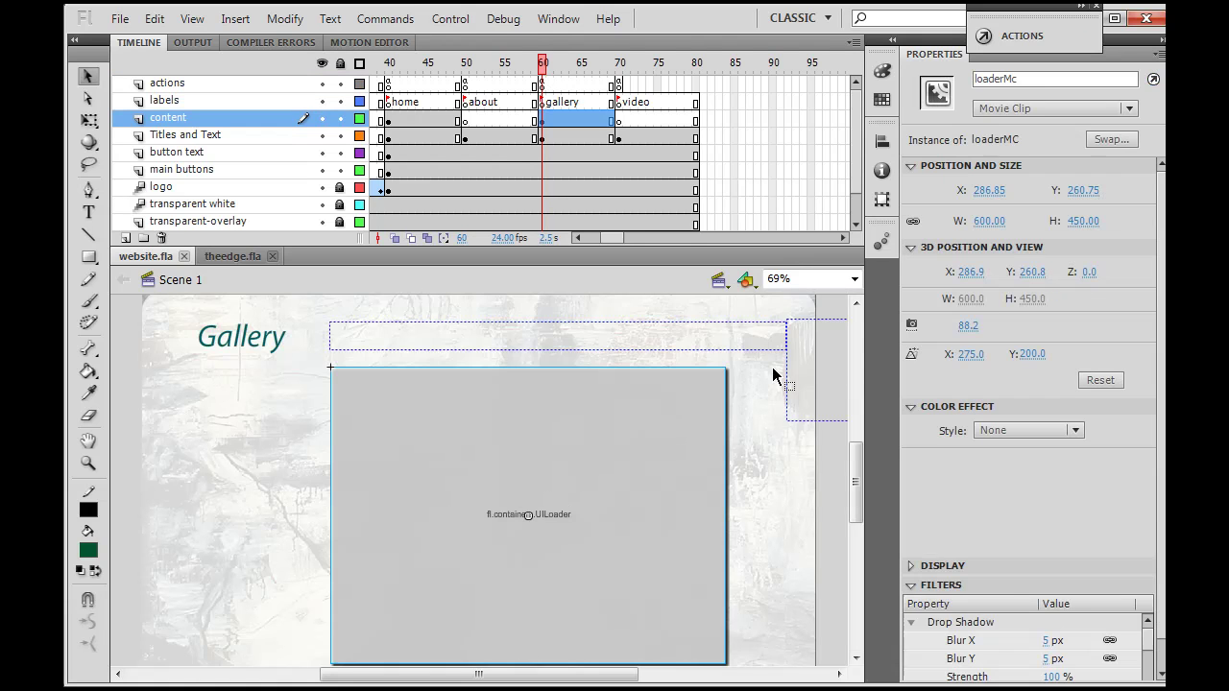
{"action": "left_click", "coordinate": [811, 384]}
{"action": "left_click", "coordinate": [639, 349]}
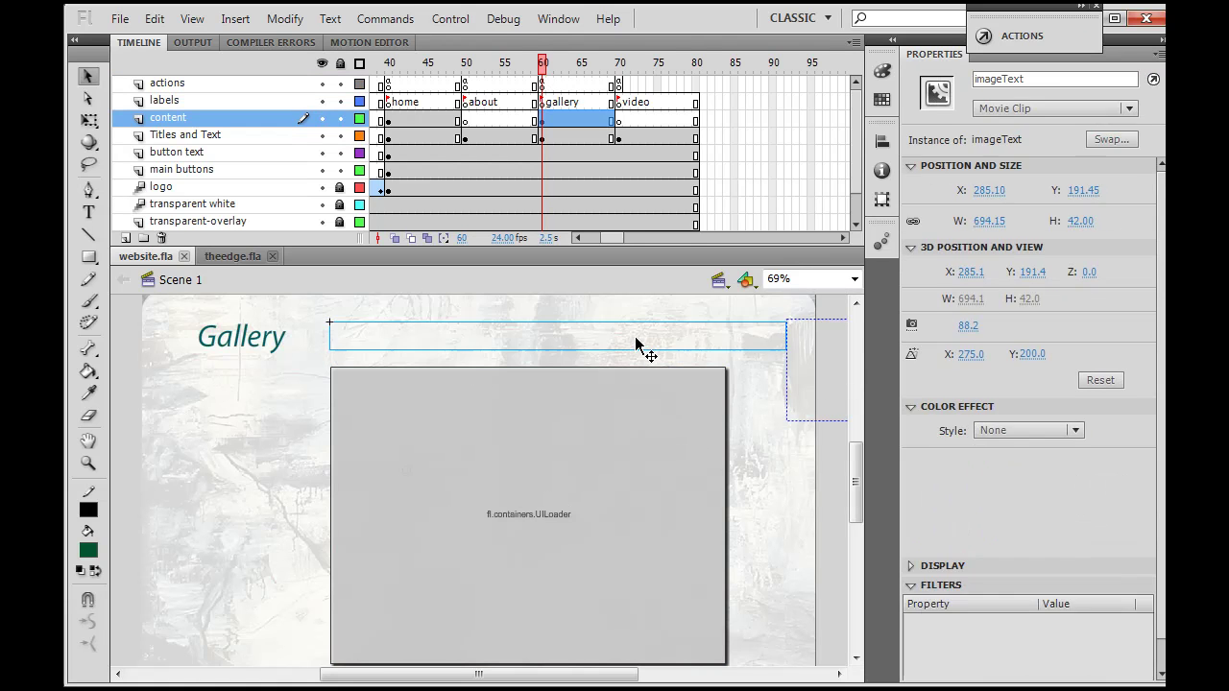
{"action": "left_click", "coordinate": [213, 478]}
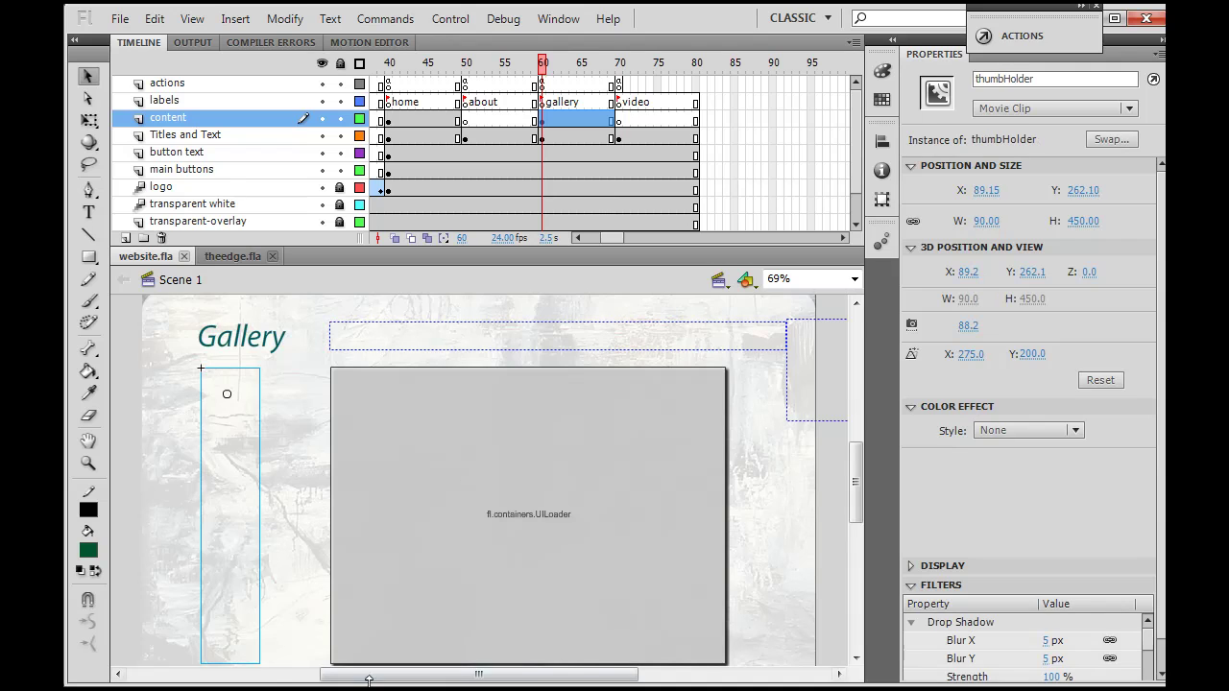
Bring the imageGalleryList.txt checklist in Notepad back to the front.
{"action": "mouse_move", "coordinate": [359, 669]}
{"action": "mouse_move", "coordinate": [326, 624]}
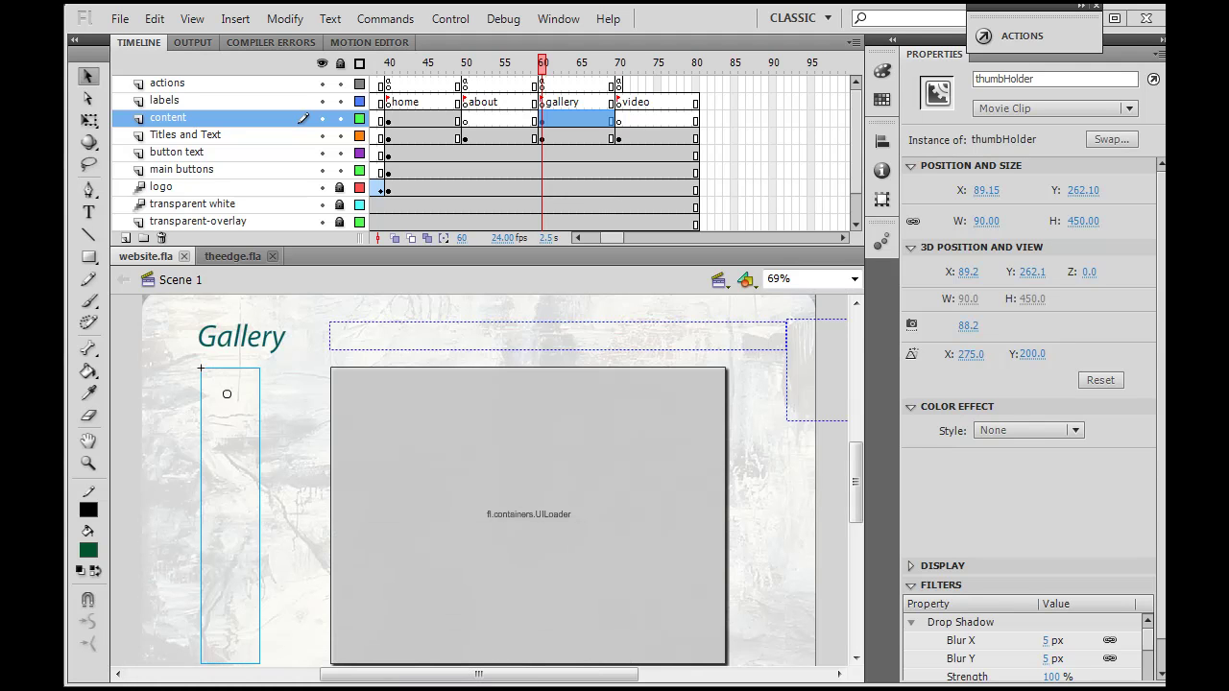
{"action": "left_click", "coordinate": [518, 682]}
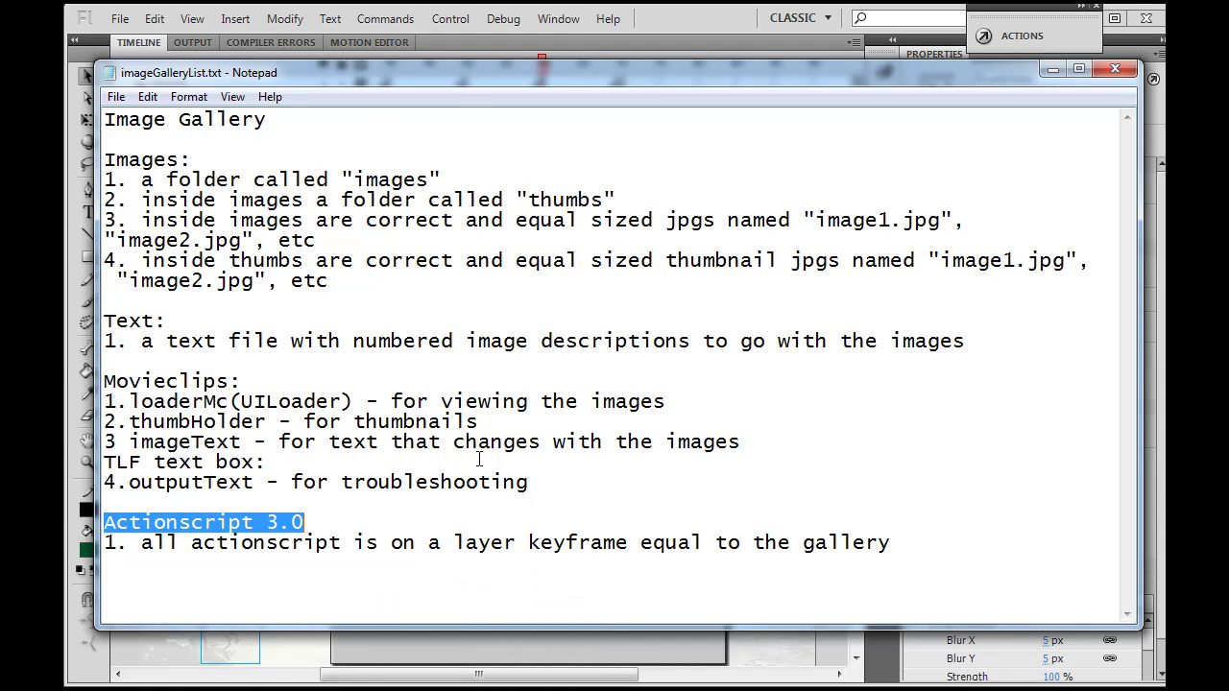
Switch from Notepad to the flashDemoSite Explorer window with Alt+Tab.
{"action": "key", "text": "alt+Tab"}
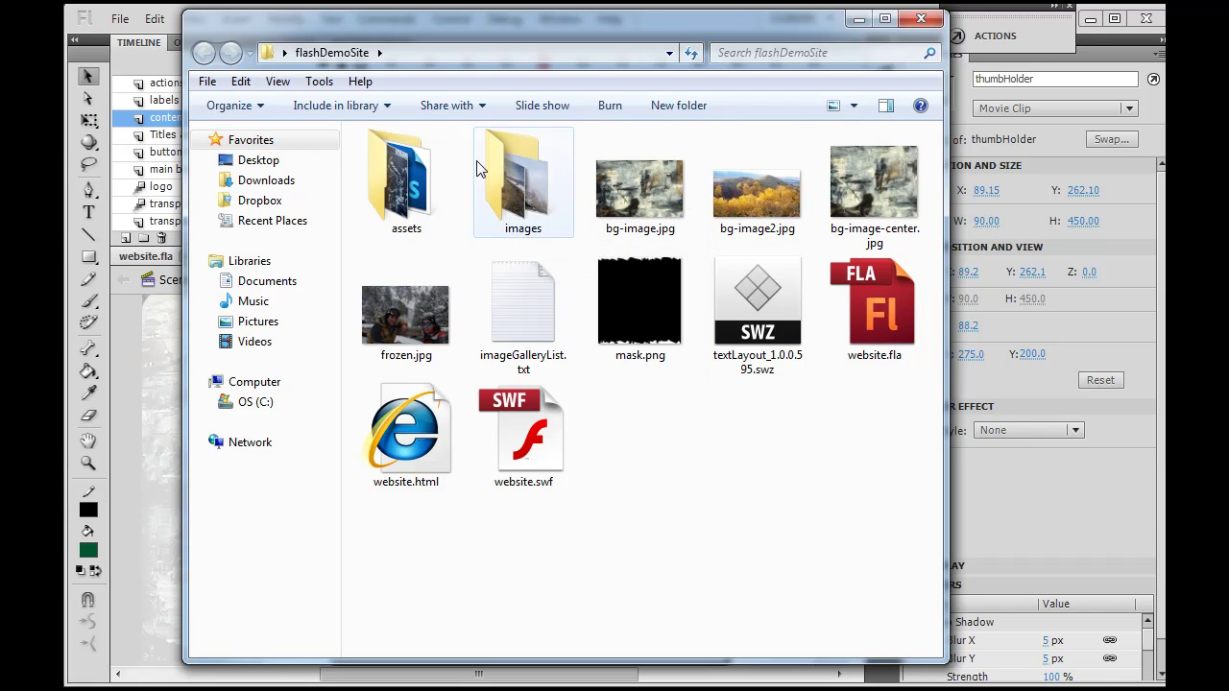
Open the images folder in flashDemoSite, then its thumbs folder.
{"action": "double_click", "coordinate": [541, 201]}
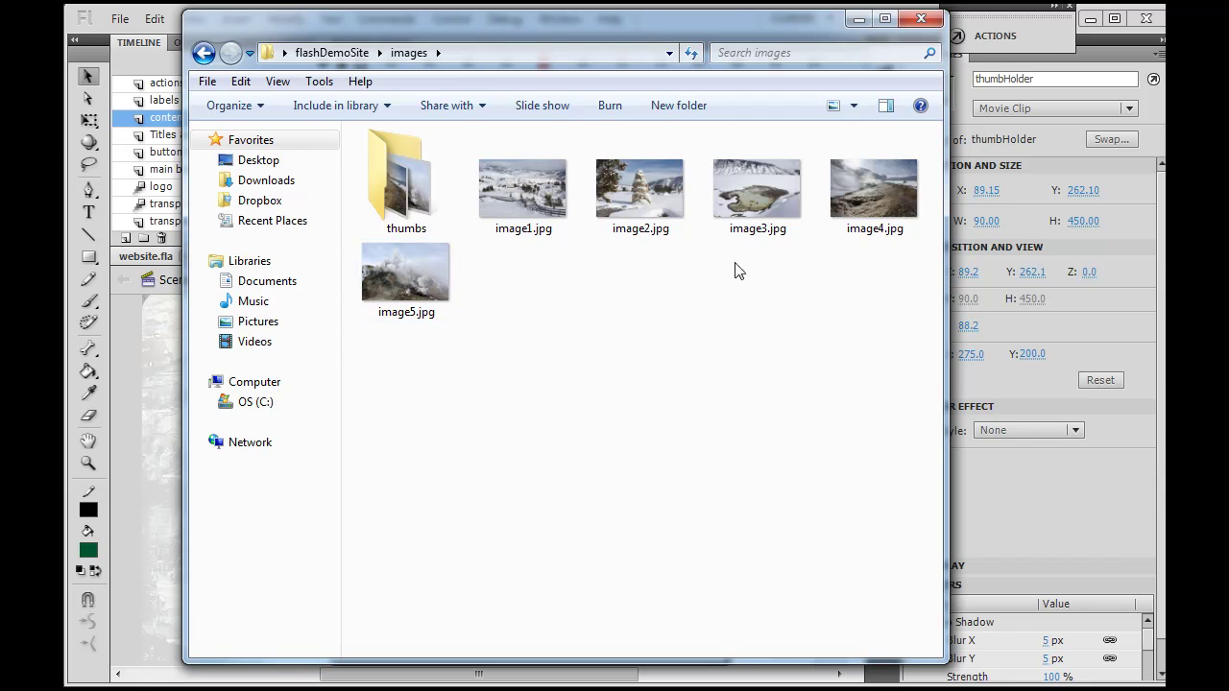
{"action": "double_click", "coordinate": [397, 197]}
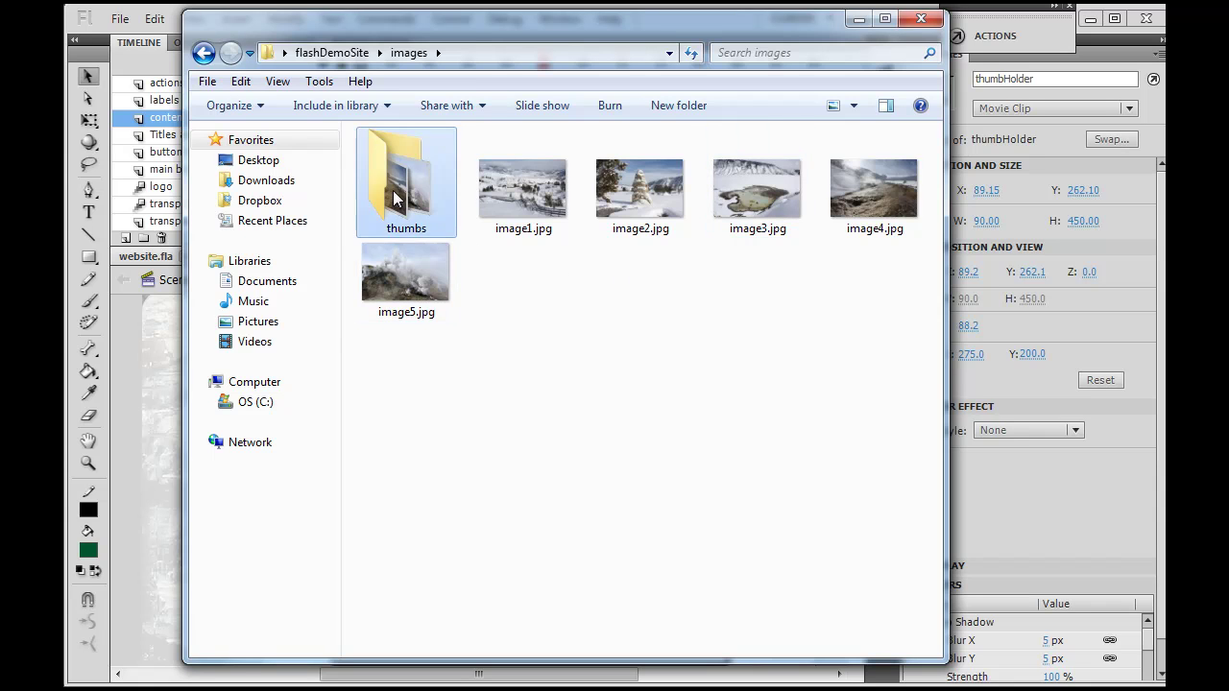